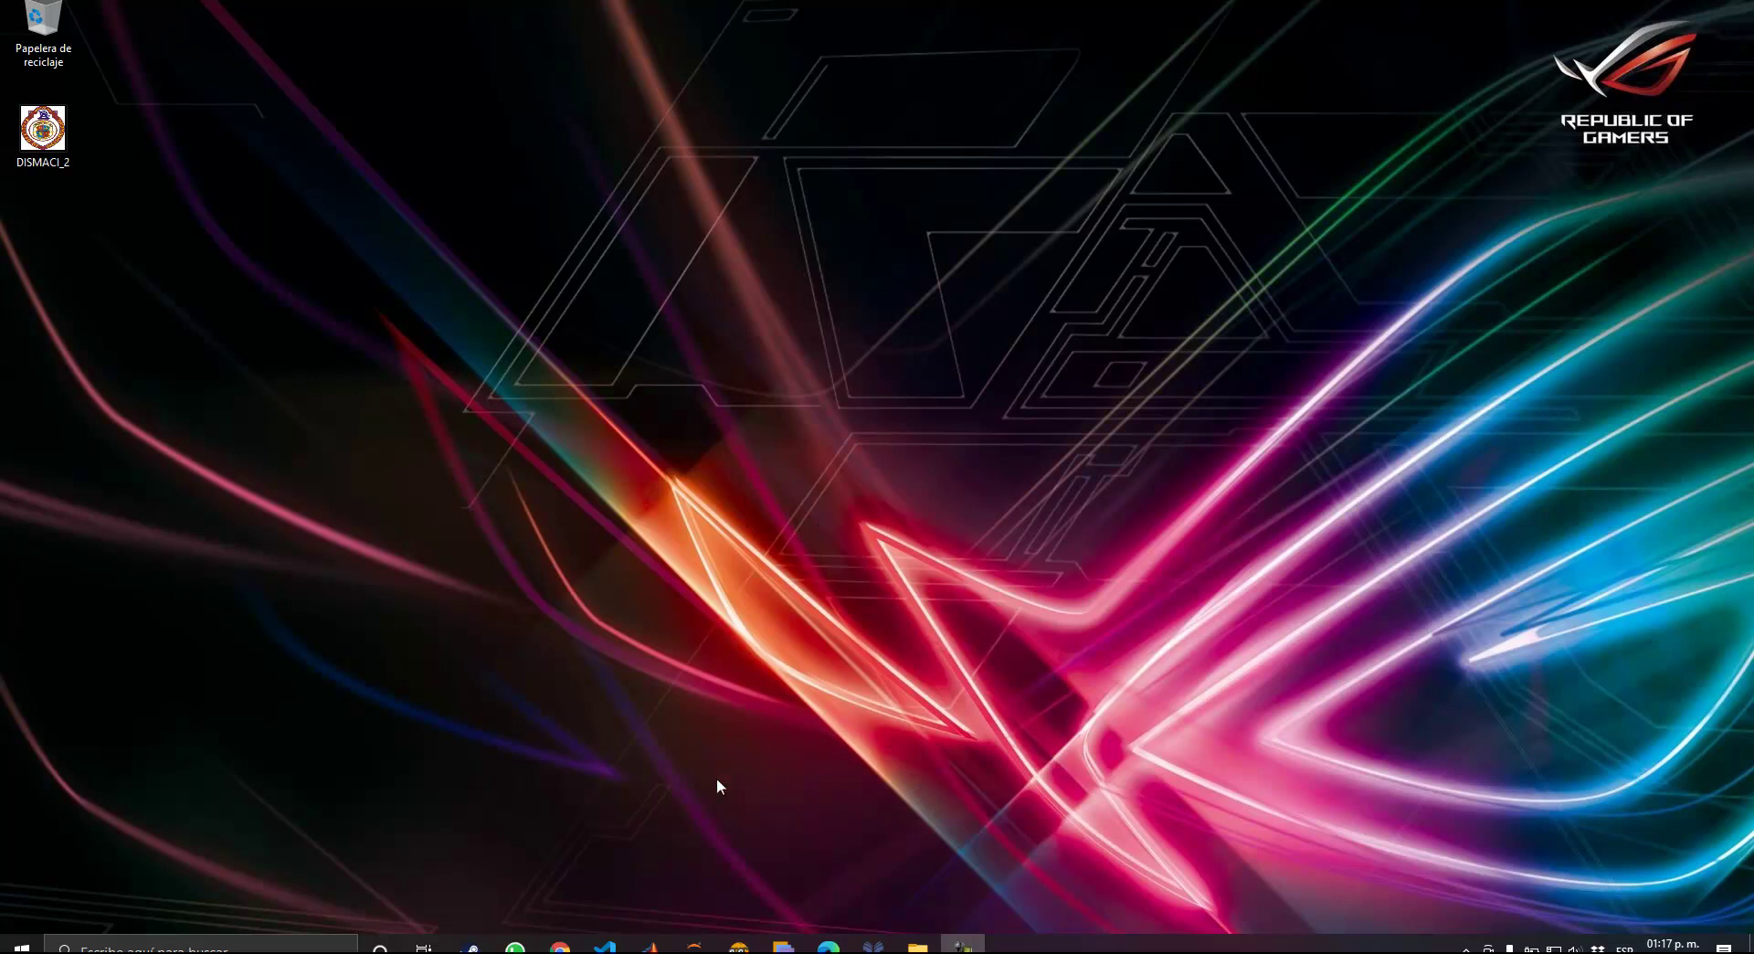
- Switch to Microsoft Edge and search the web for "octave"
click(828, 943)
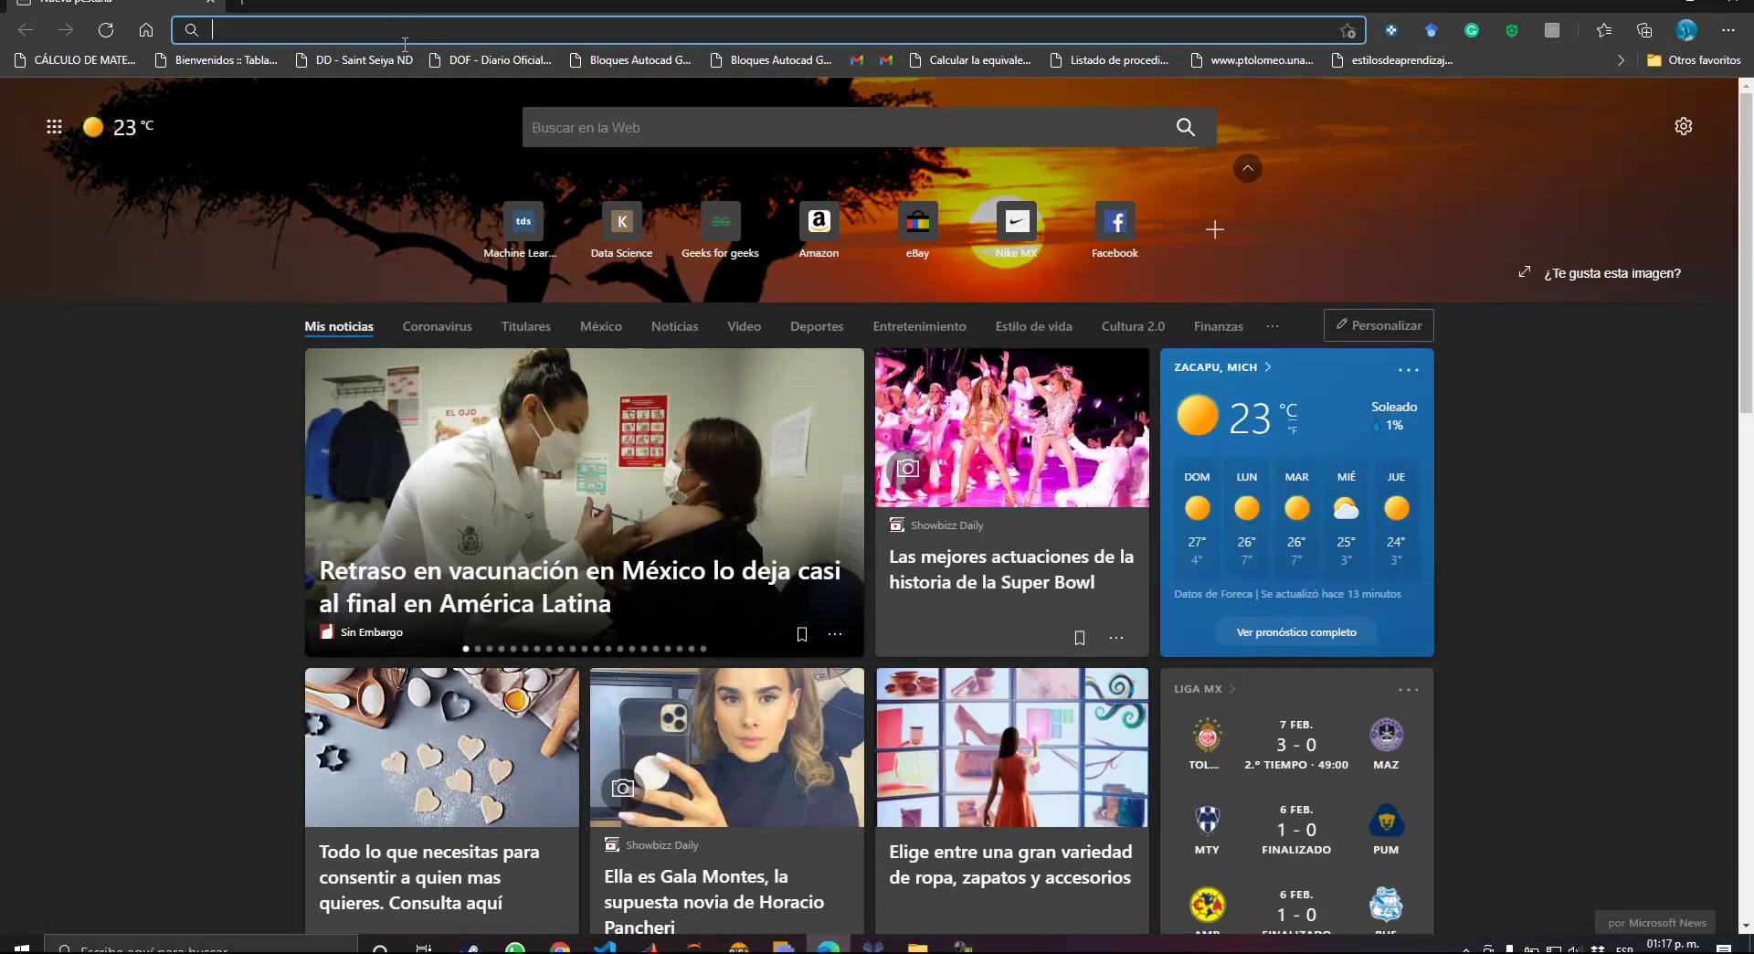
text(octave)
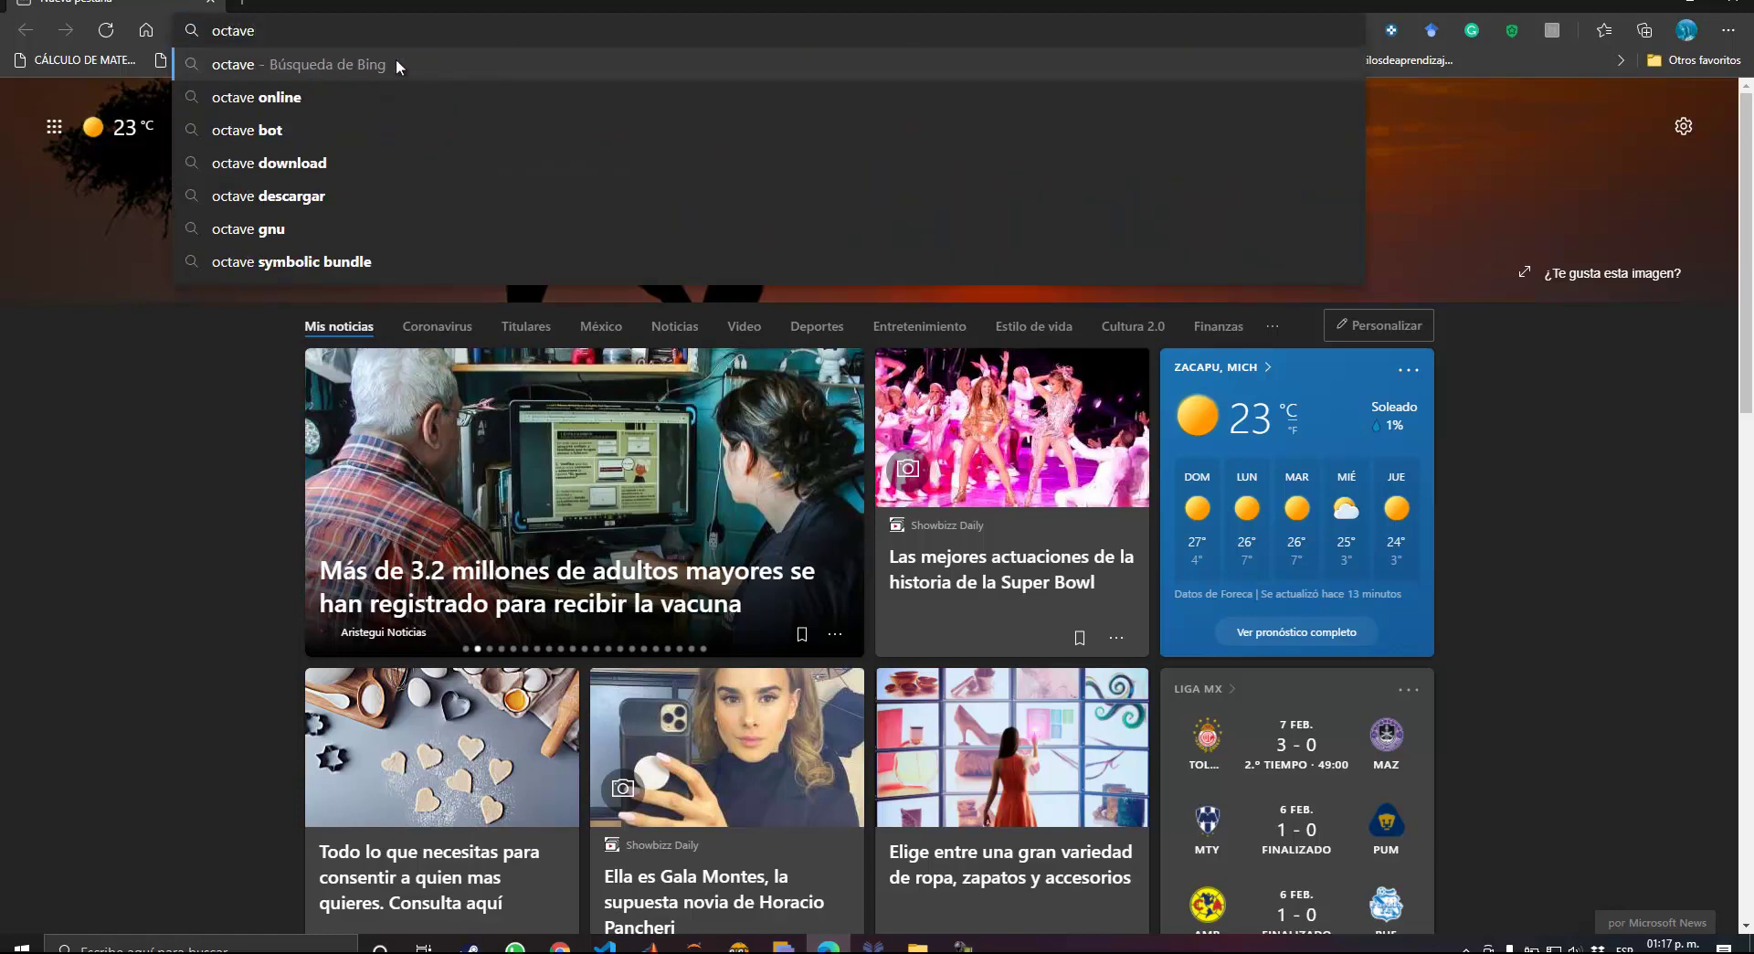
click(396, 62)
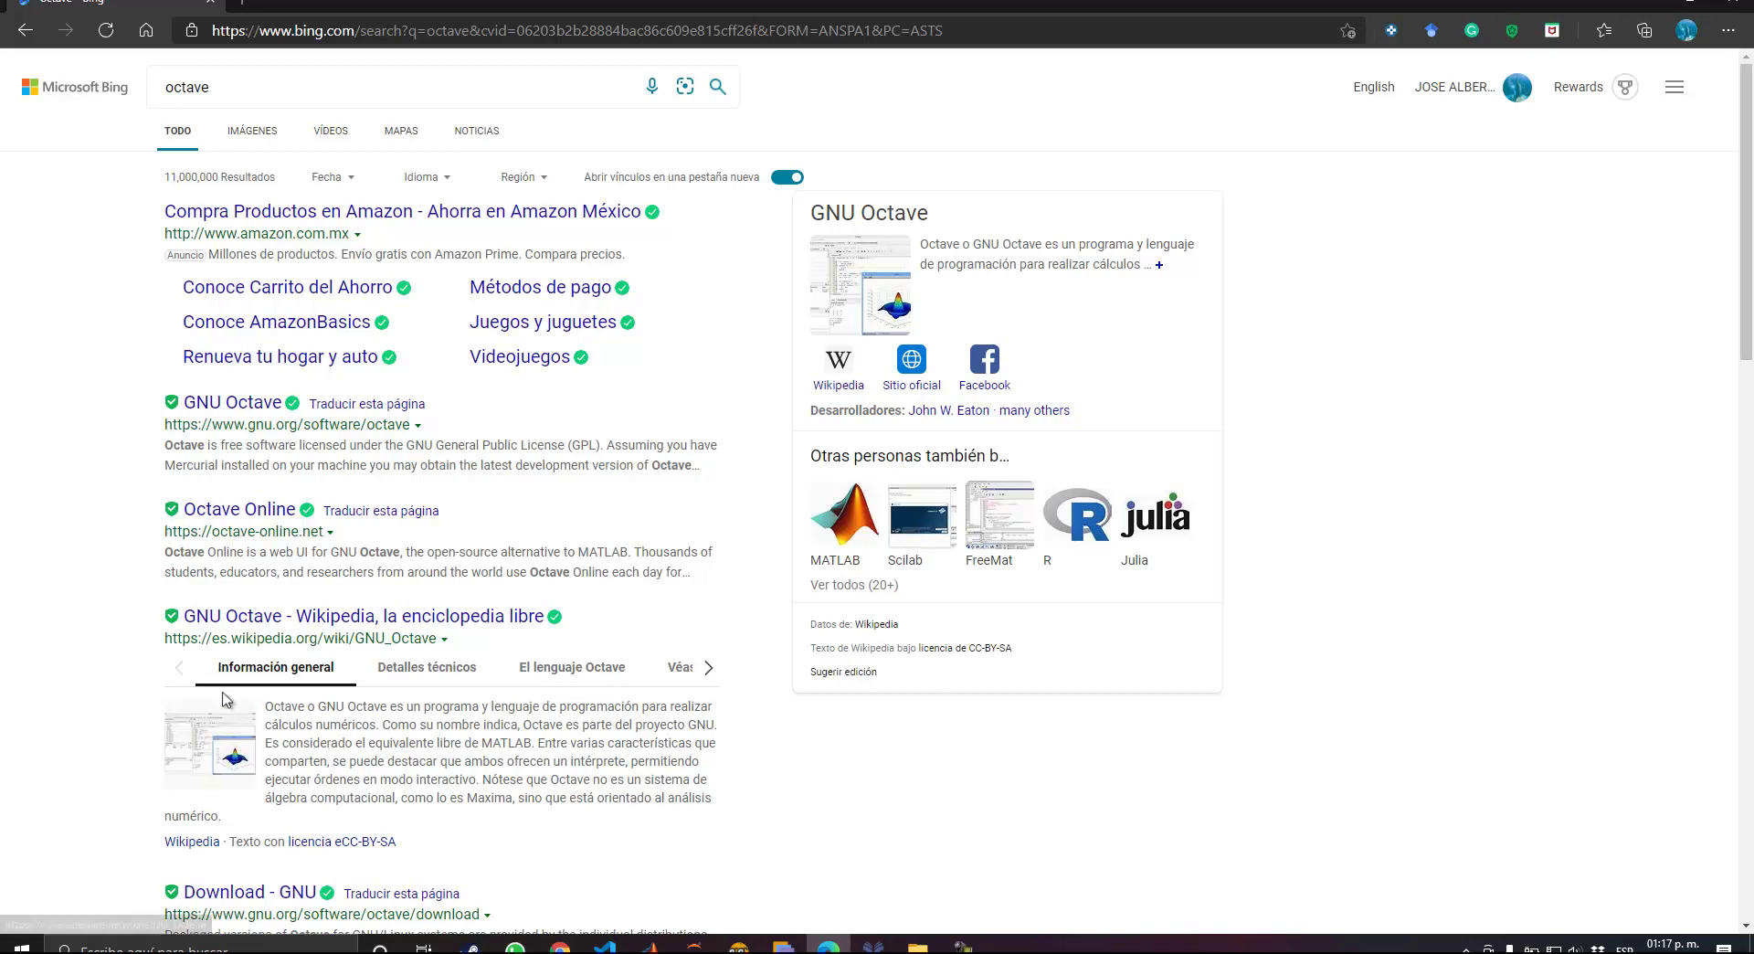
- Open the official GNU Octave website at gnu.org from the search results
scroll(228, 724, down, 3)
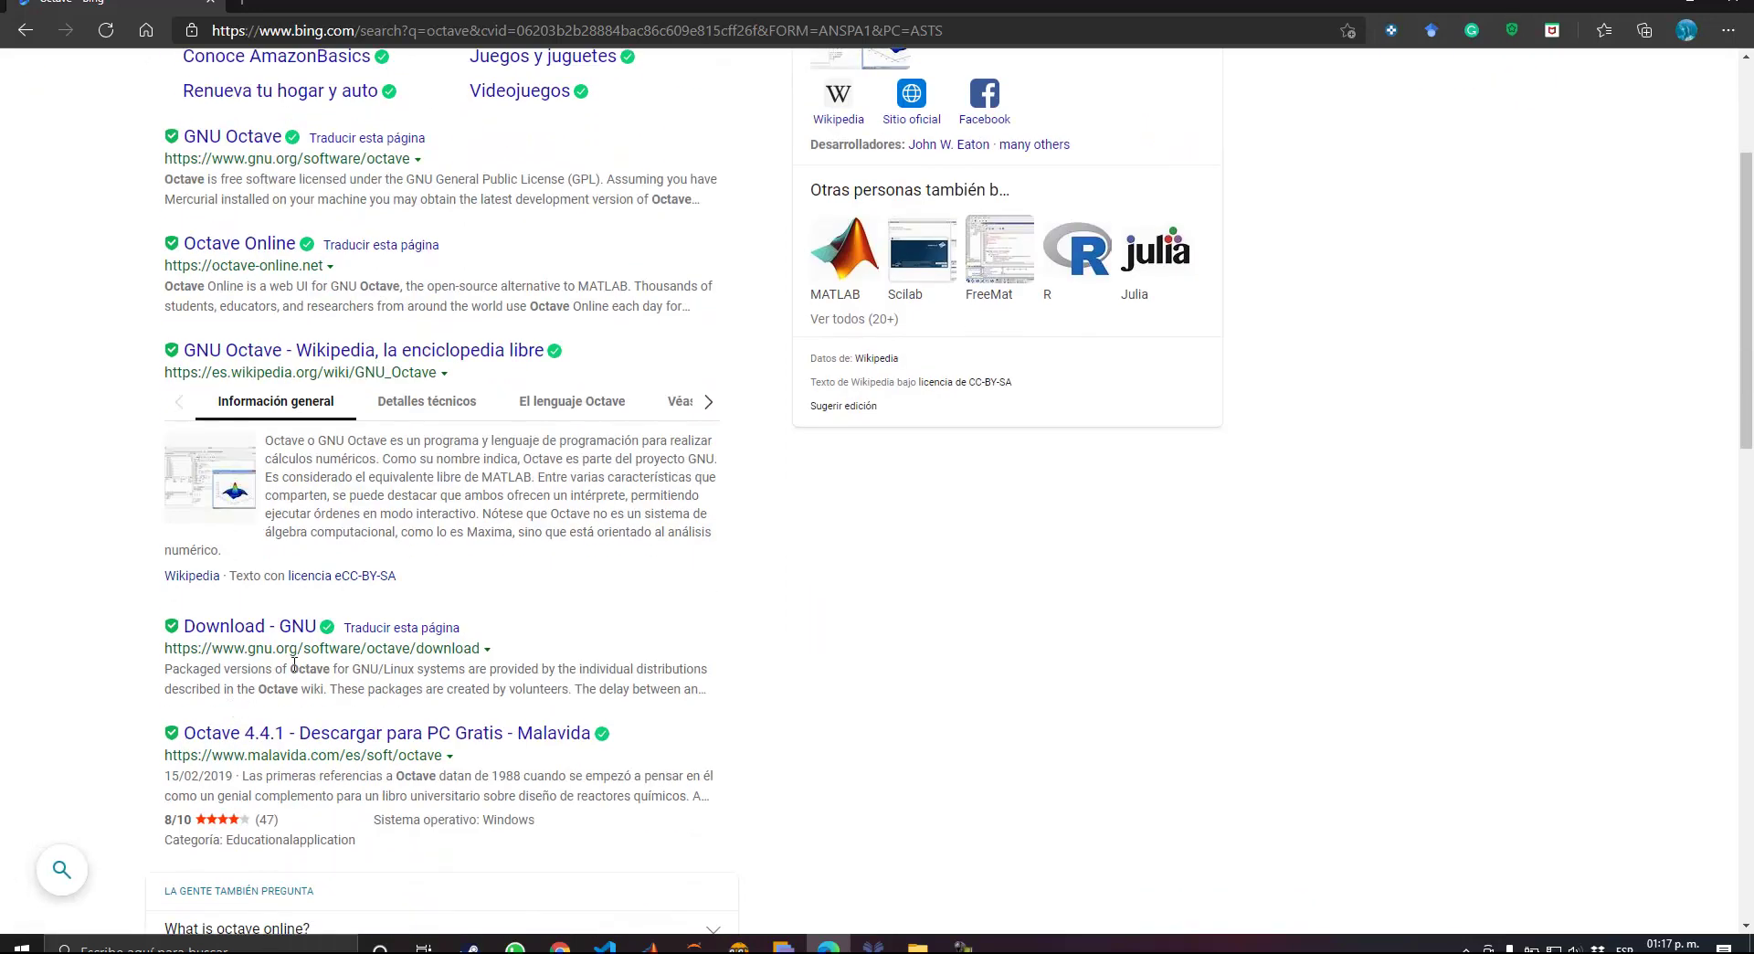
scroll(294, 664, up, 3)
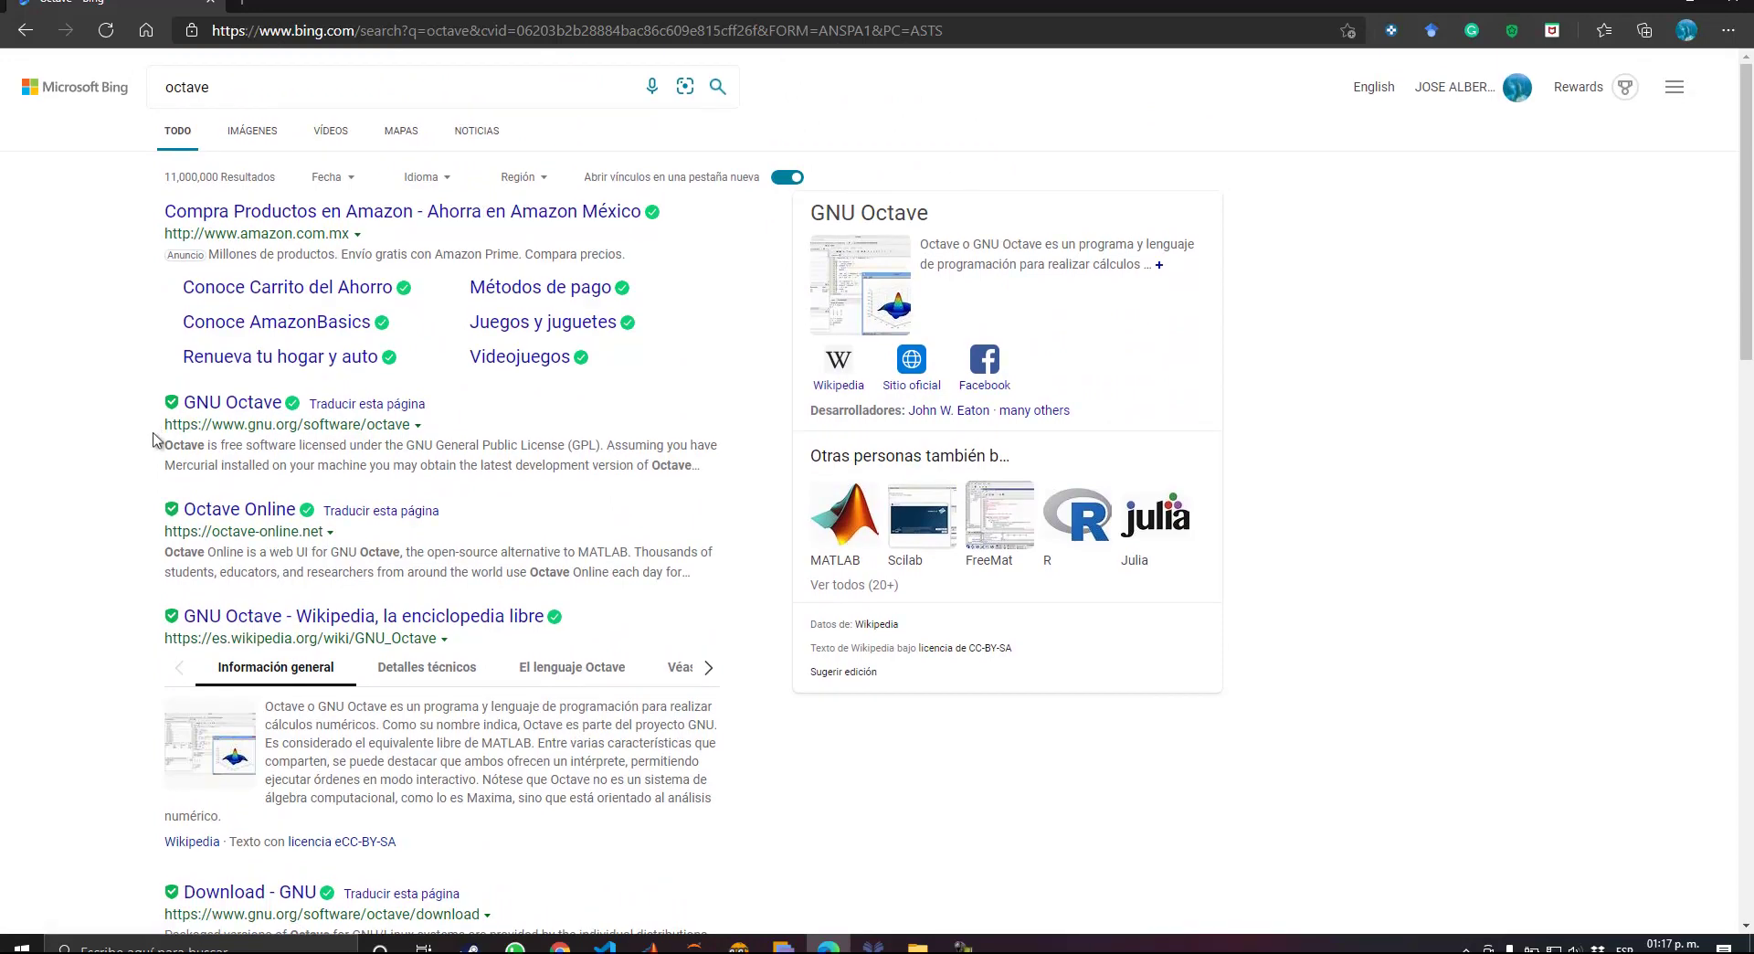
drag(164, 424, 423, 425)
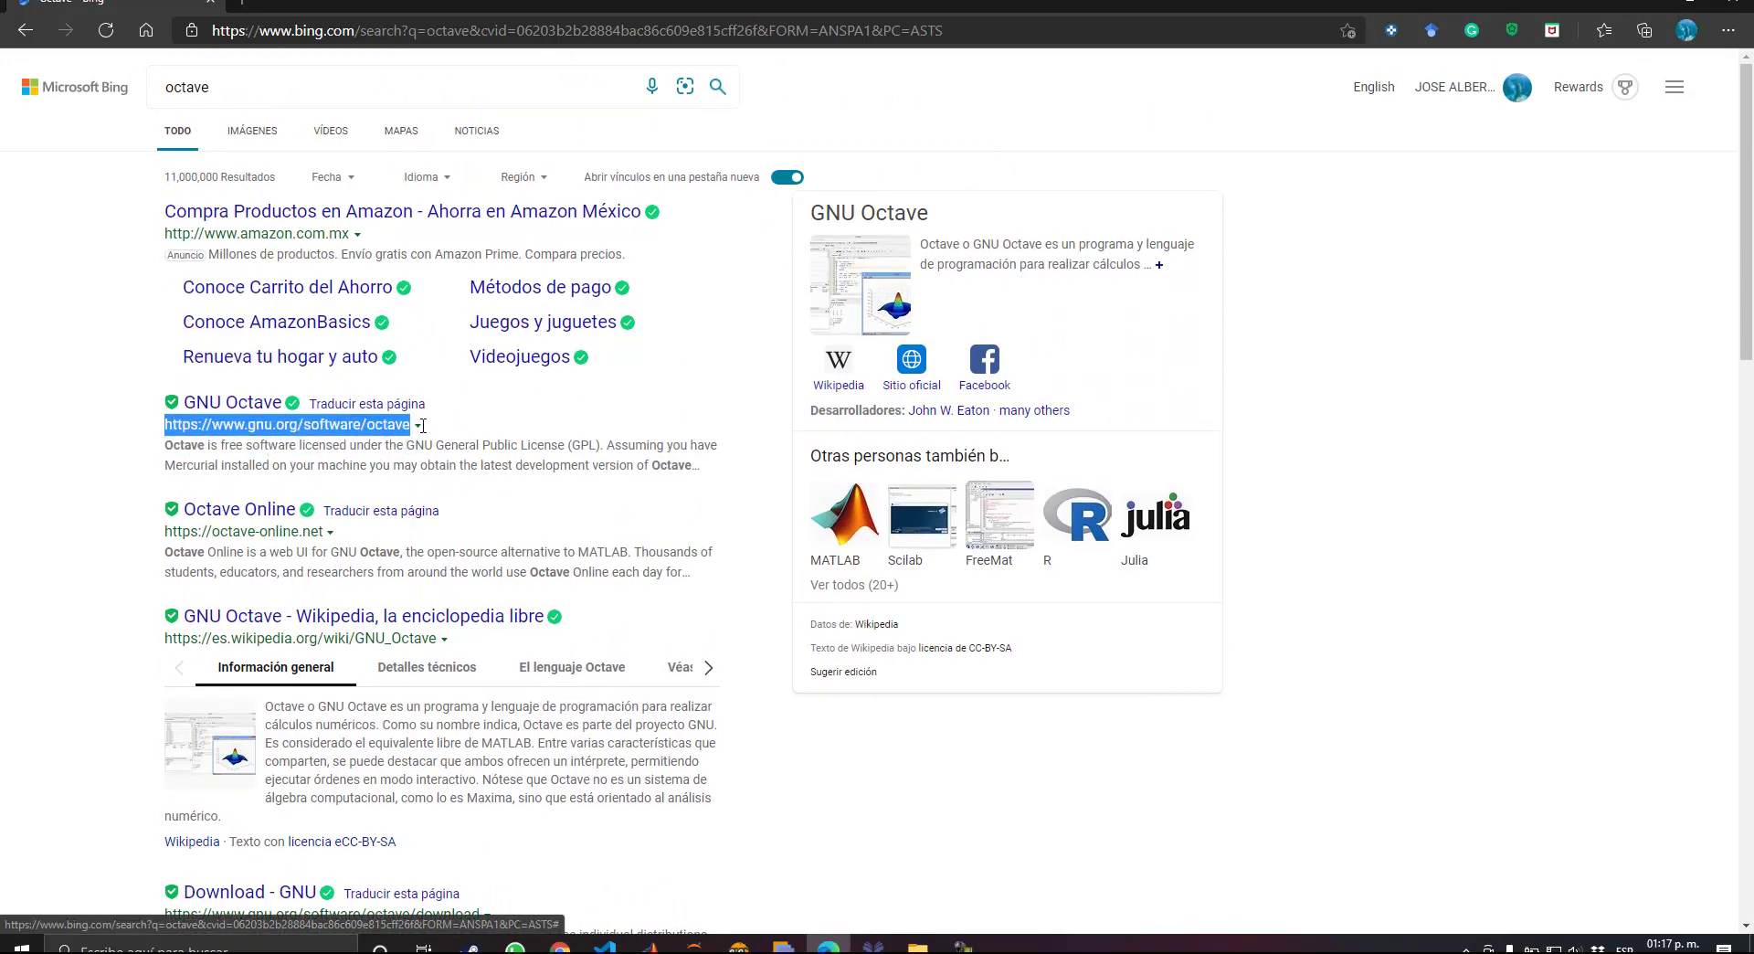
click(196, 403)
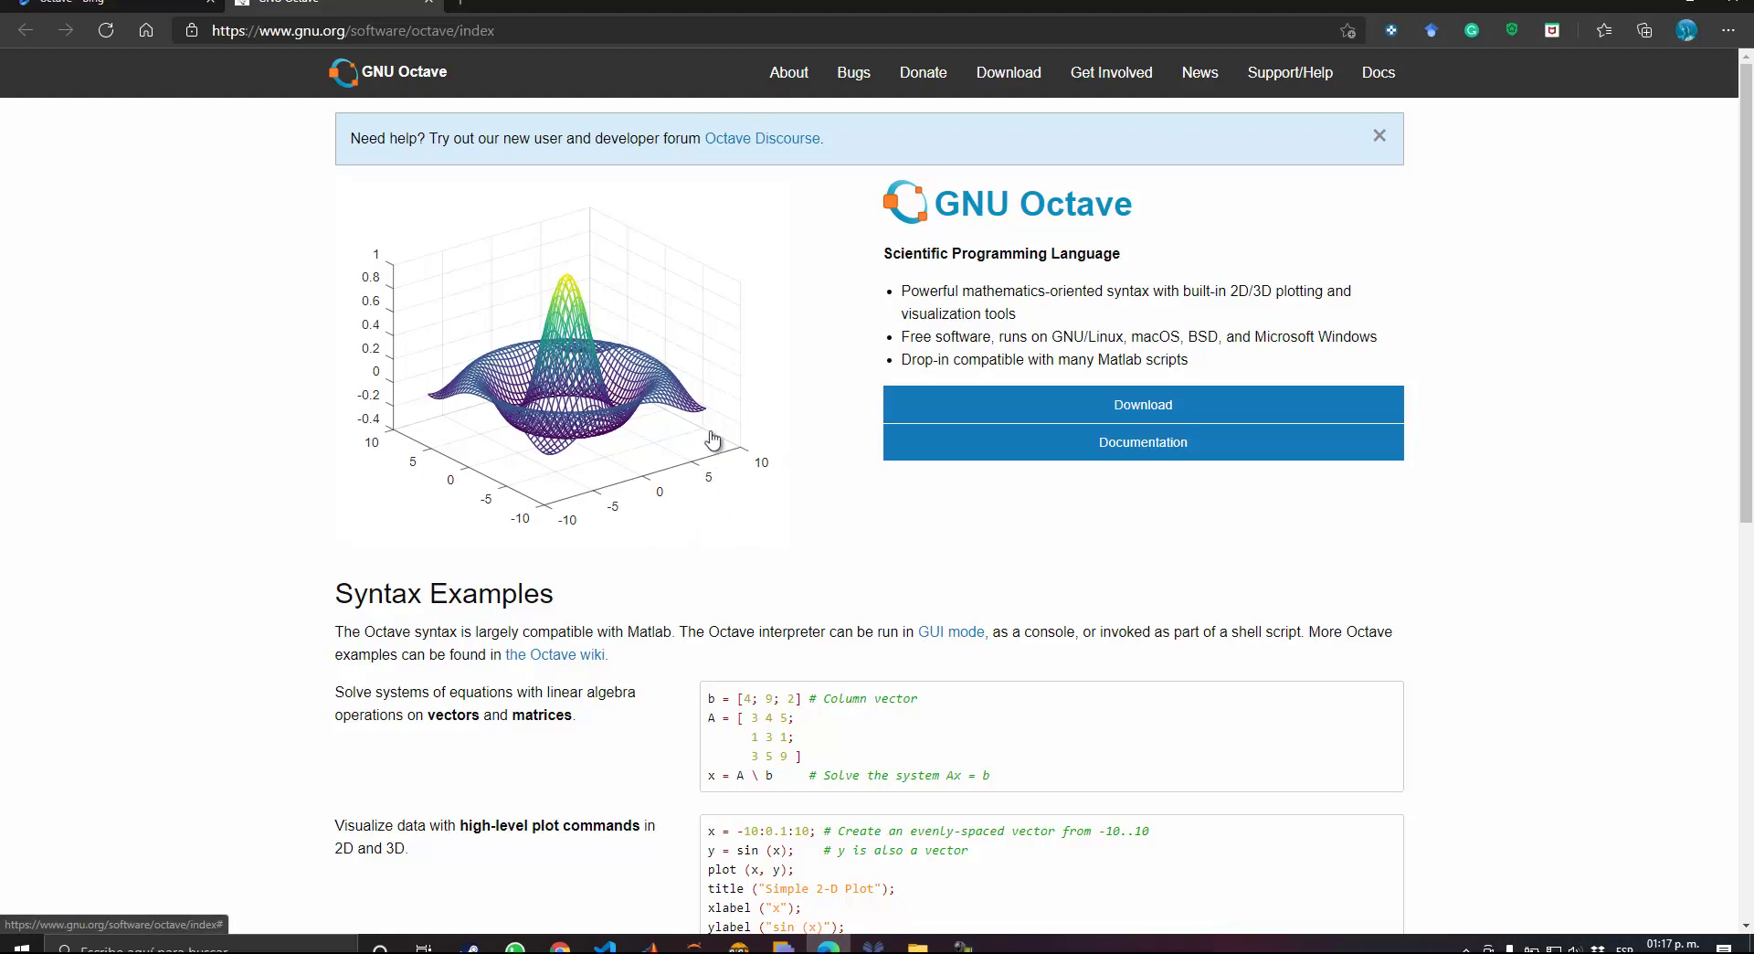
- Review the GNU Octave home page through to the latest release notice, and open the site's download page
scroll(712, 440, down, 4)
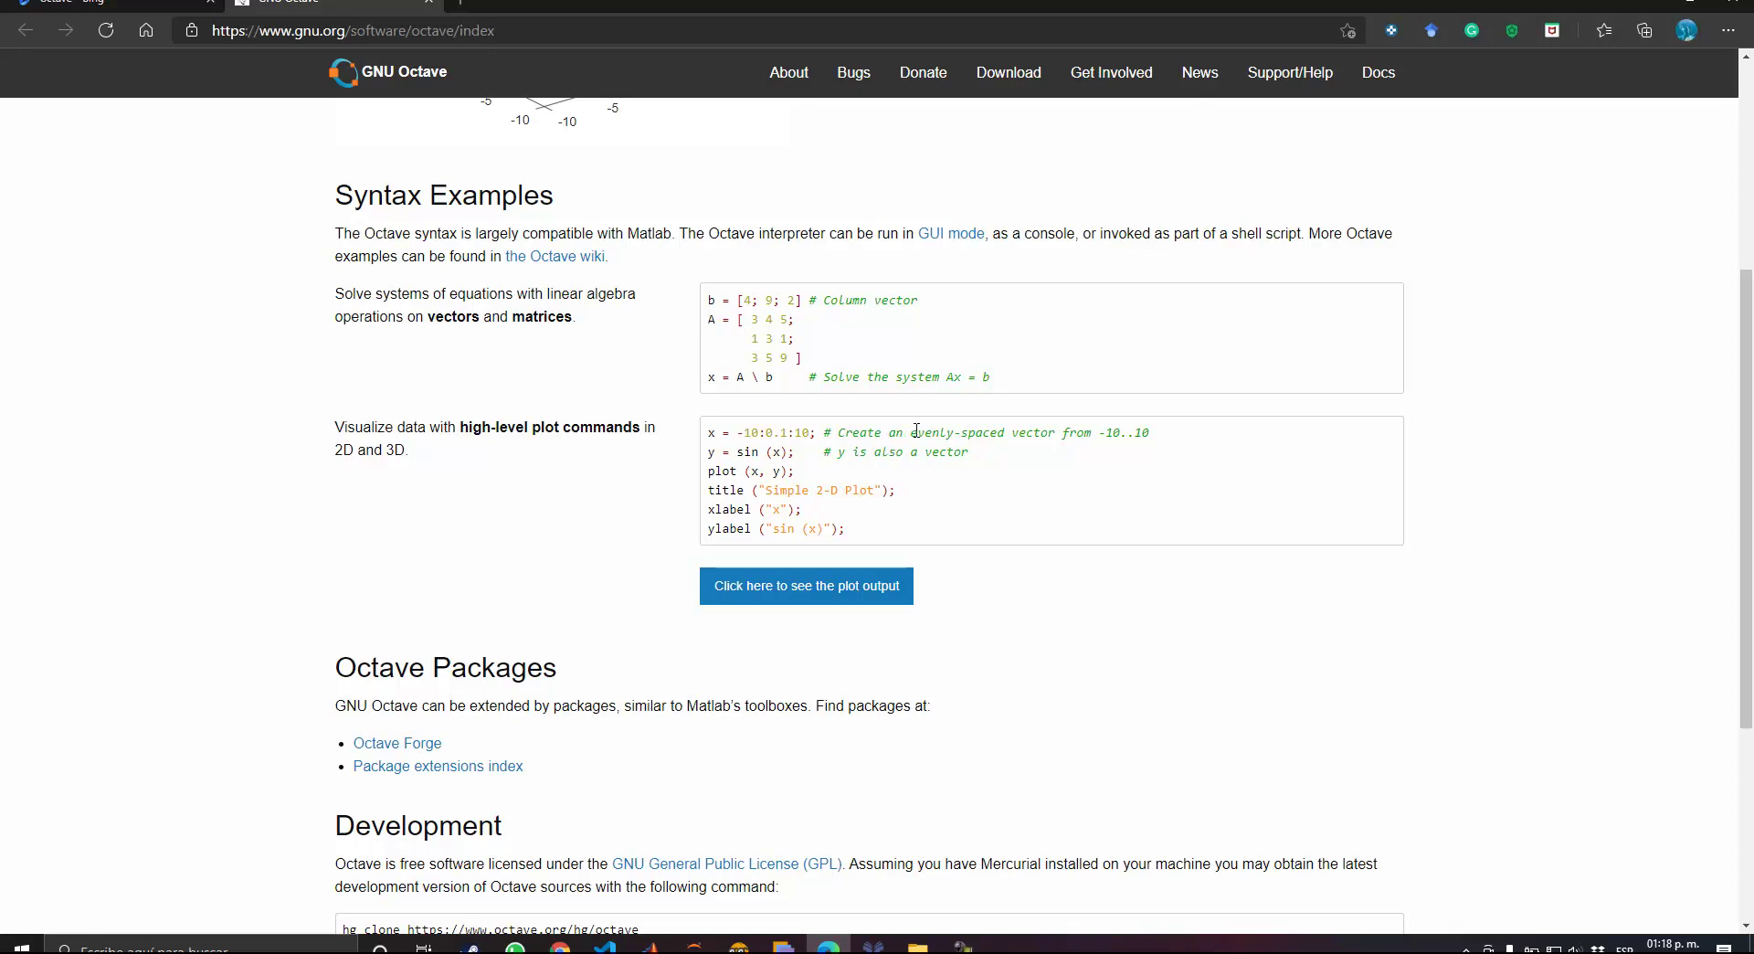
scroll(917, 429, down, 4)
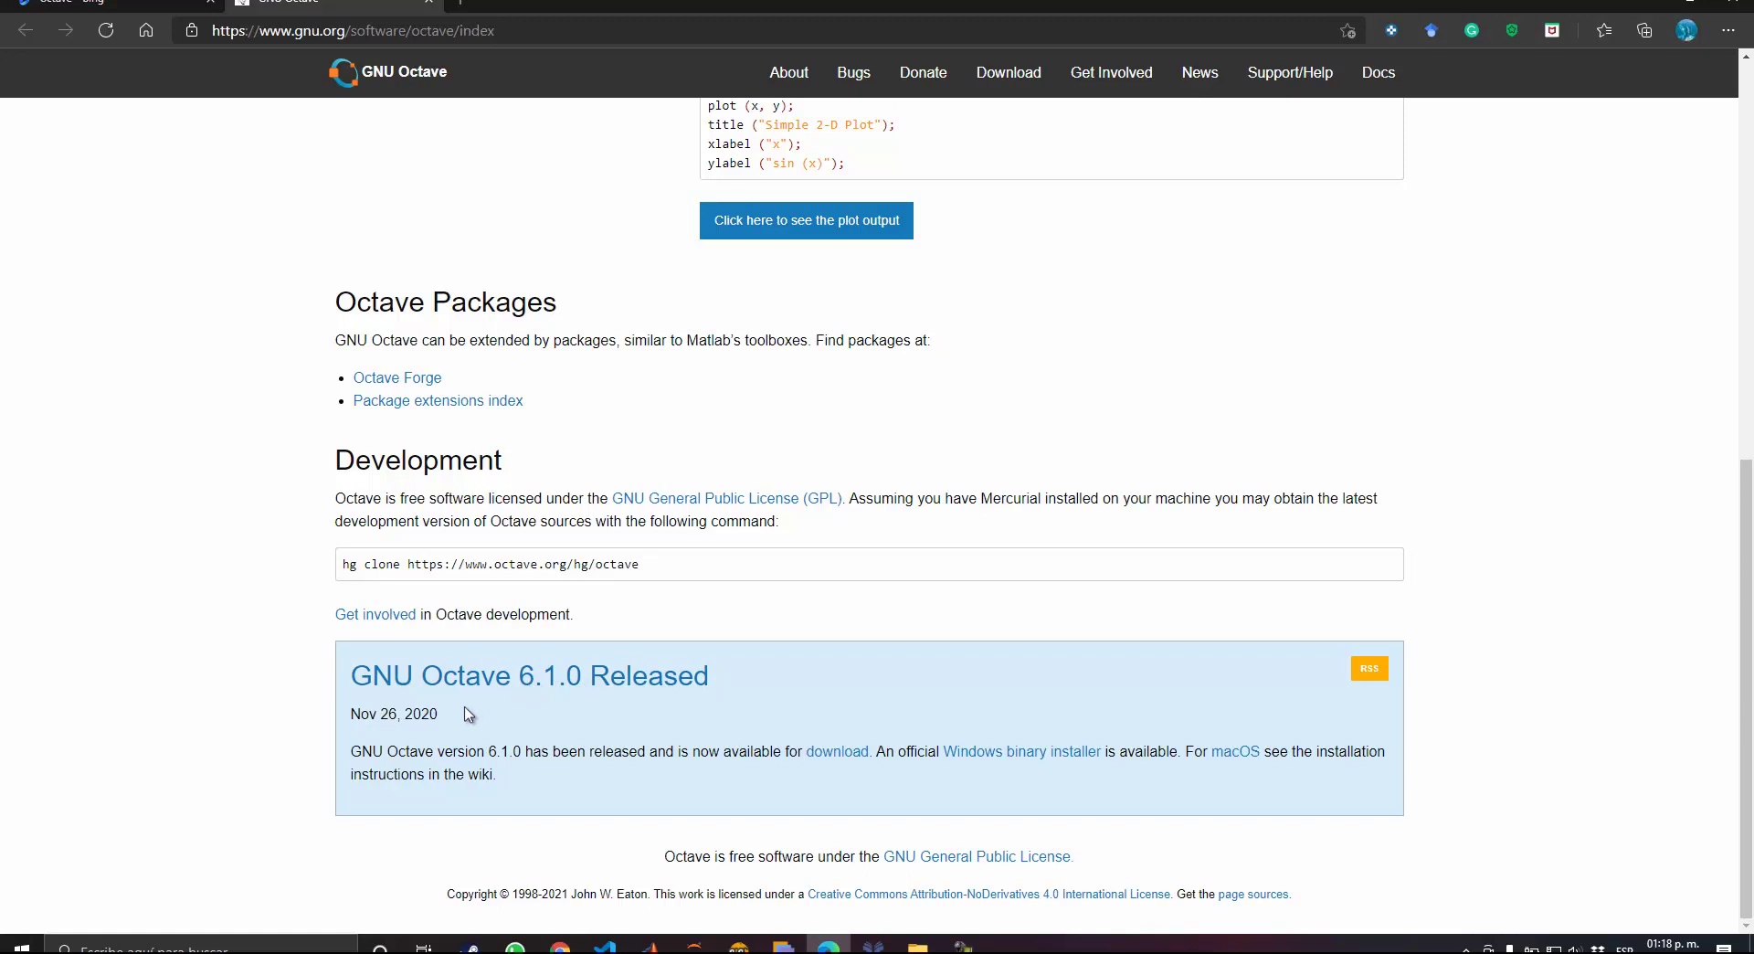
drag(444, 714, 334, 713)
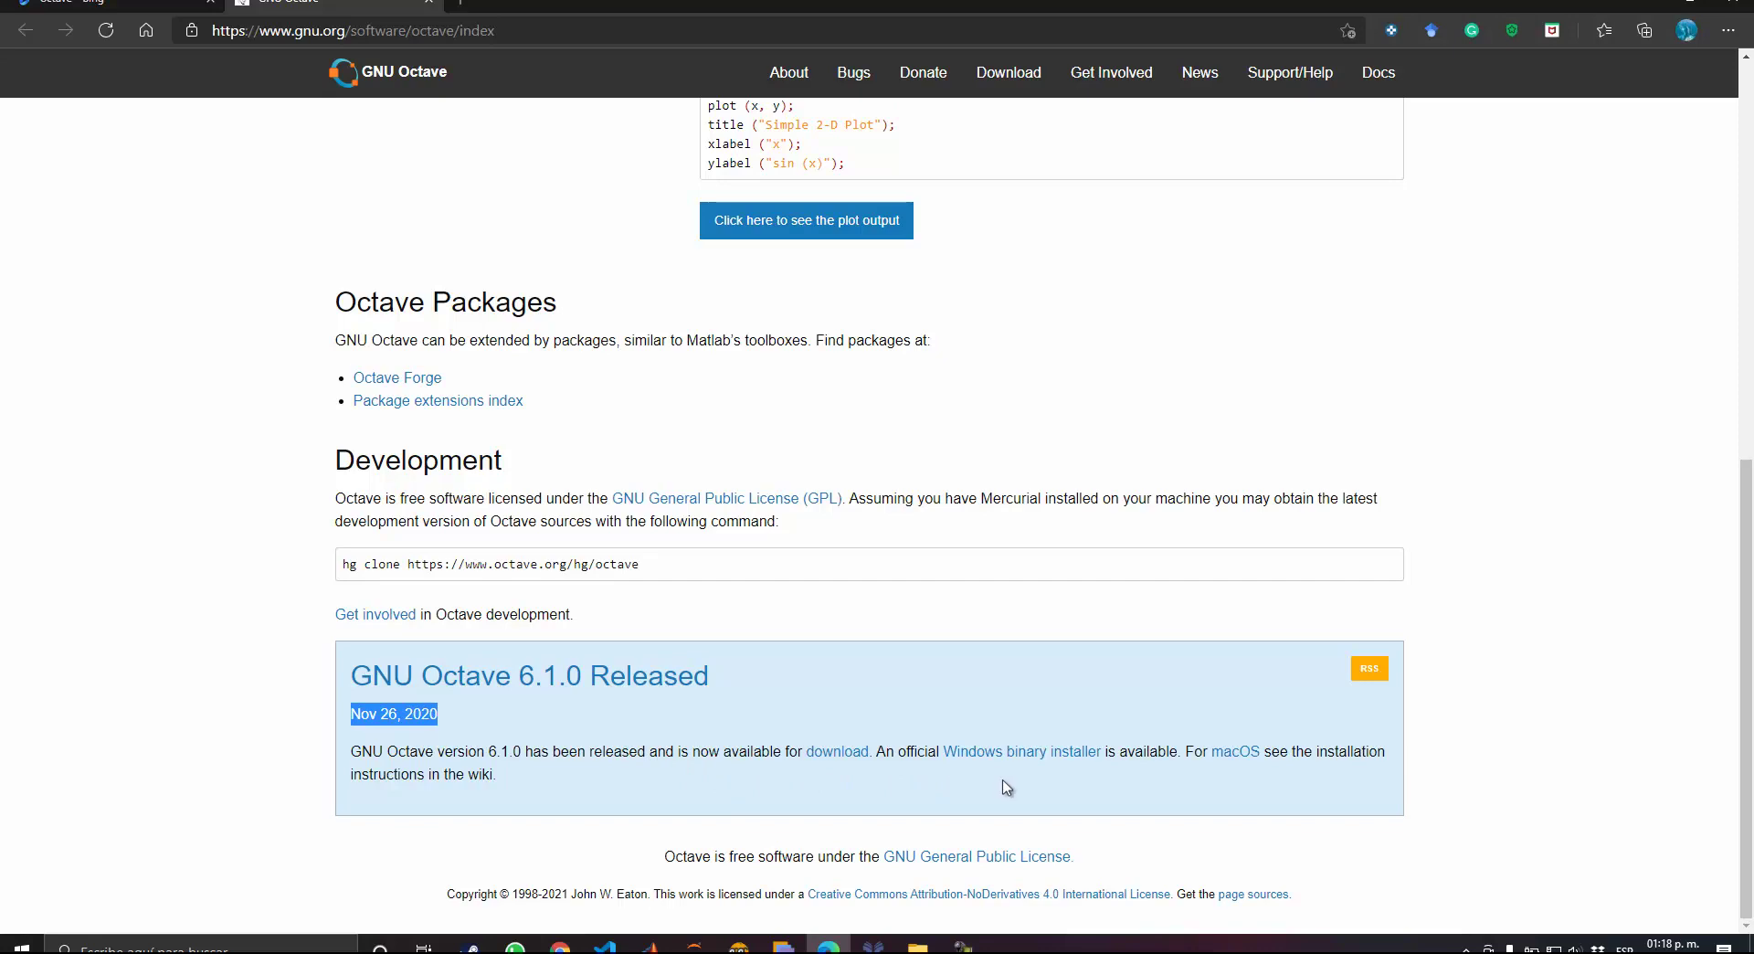
scroll(1007, 788, up, 5)
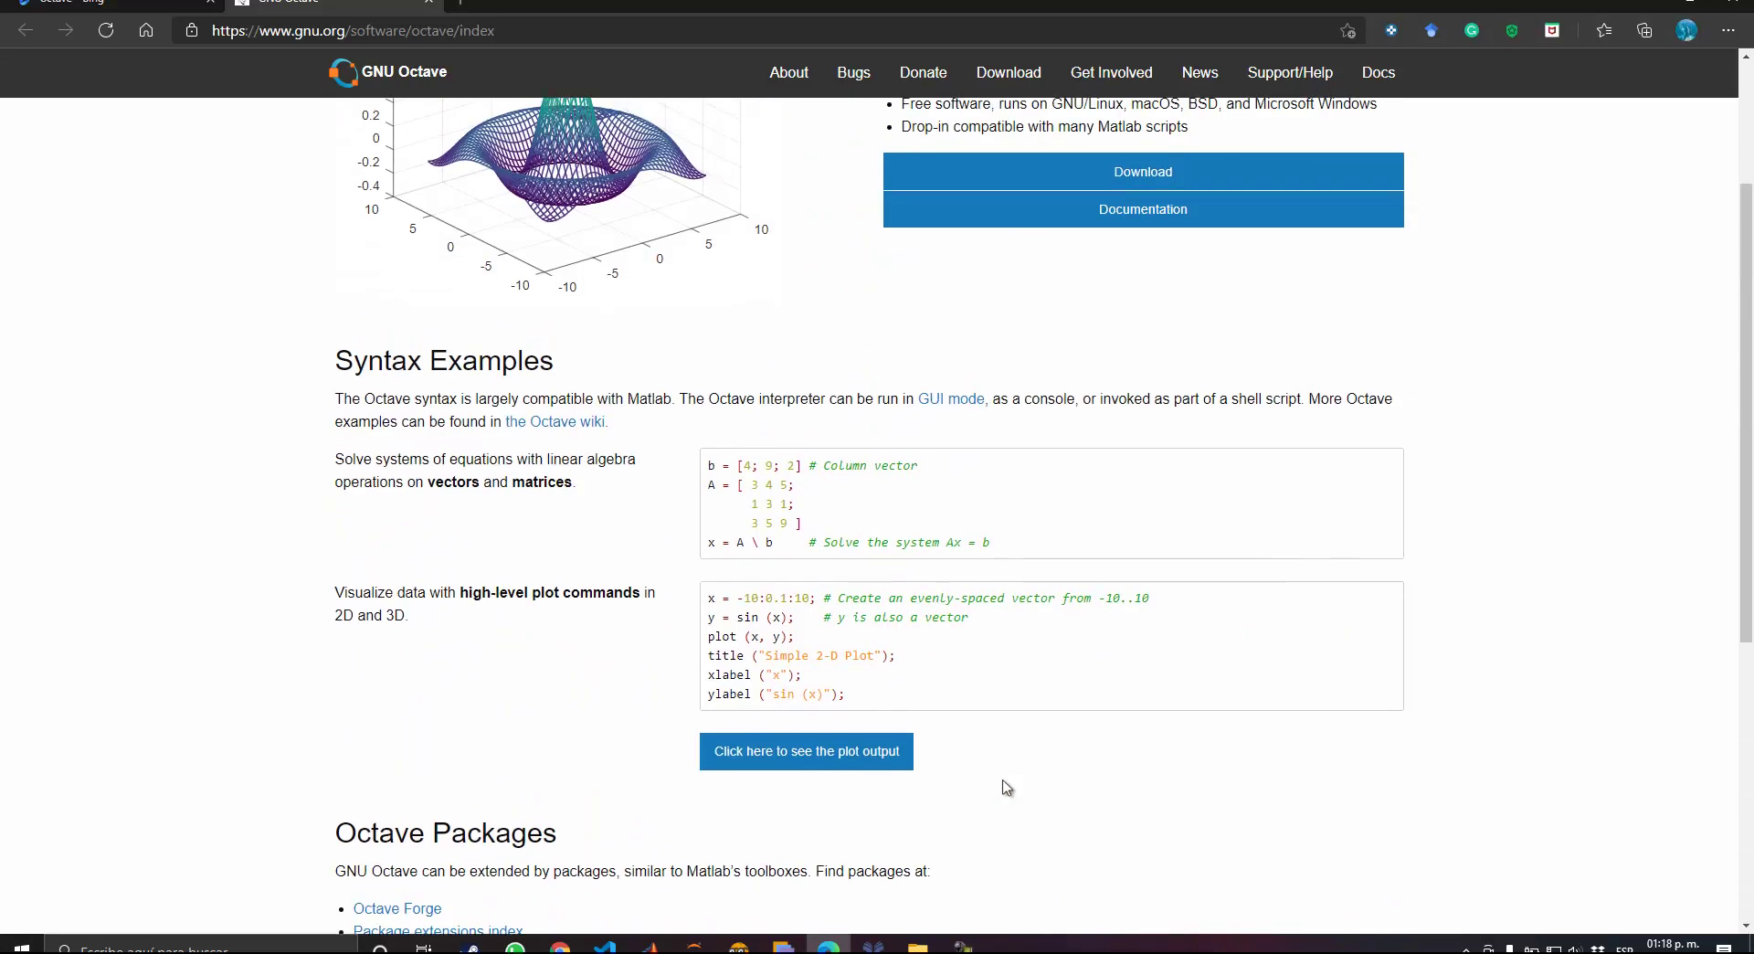
scroll(1006, 787, up, 3)
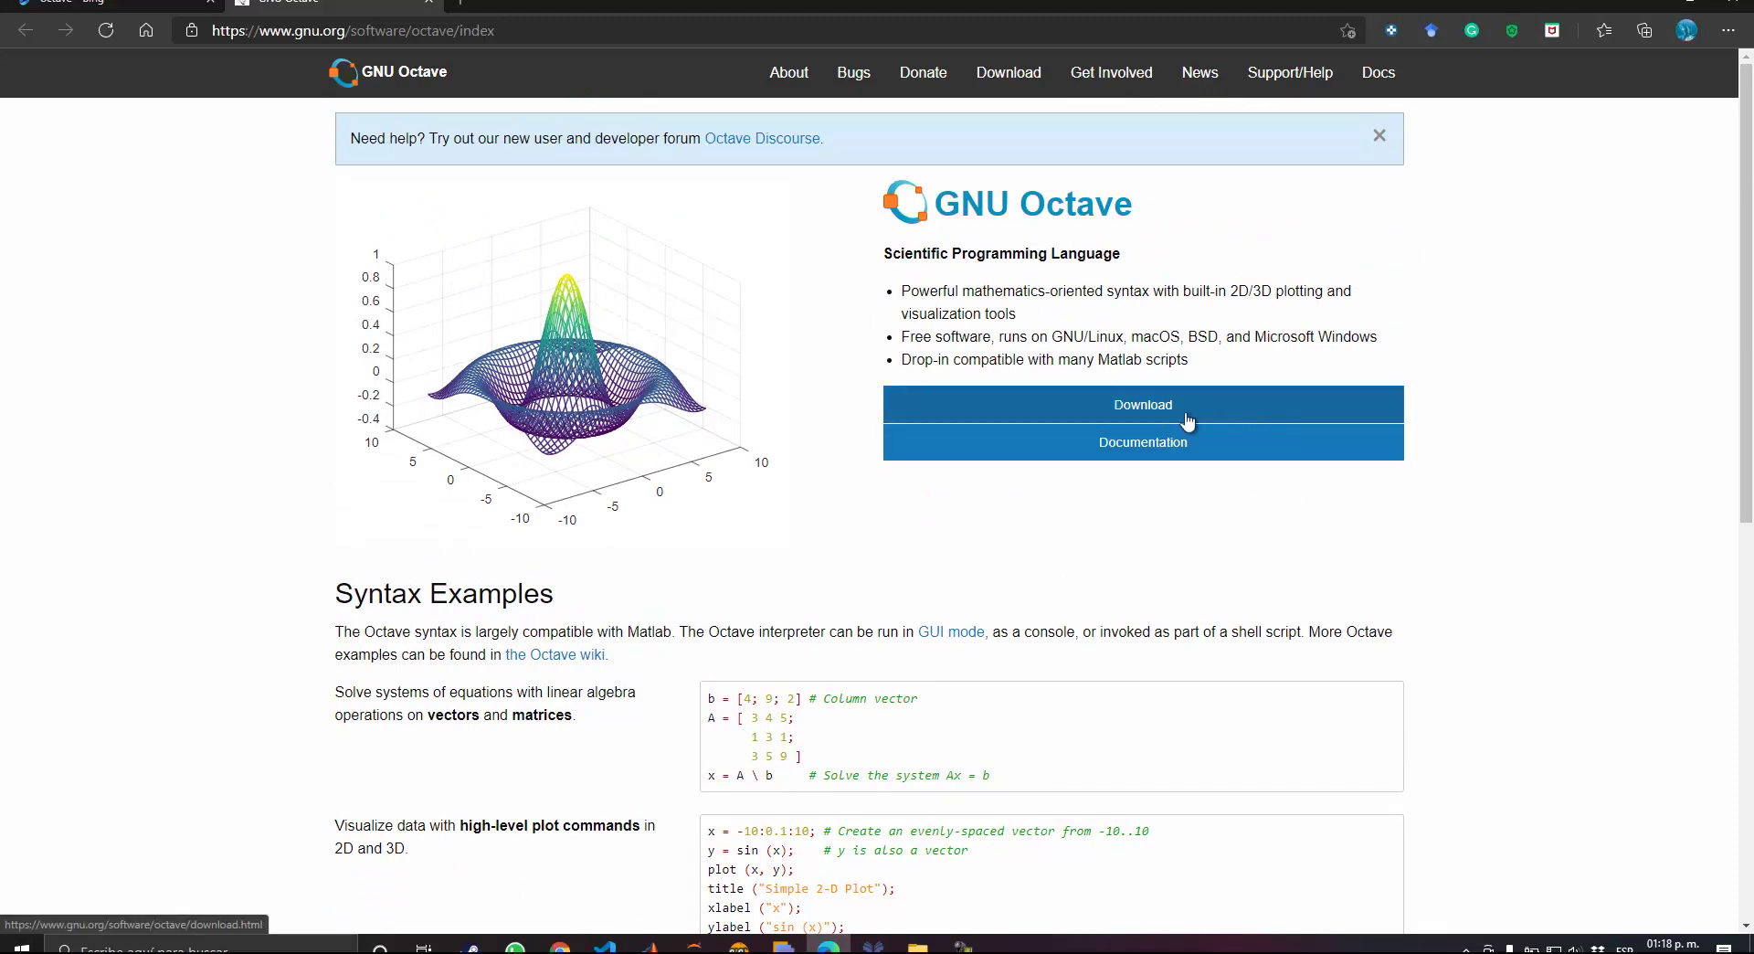
click(1136, 415)
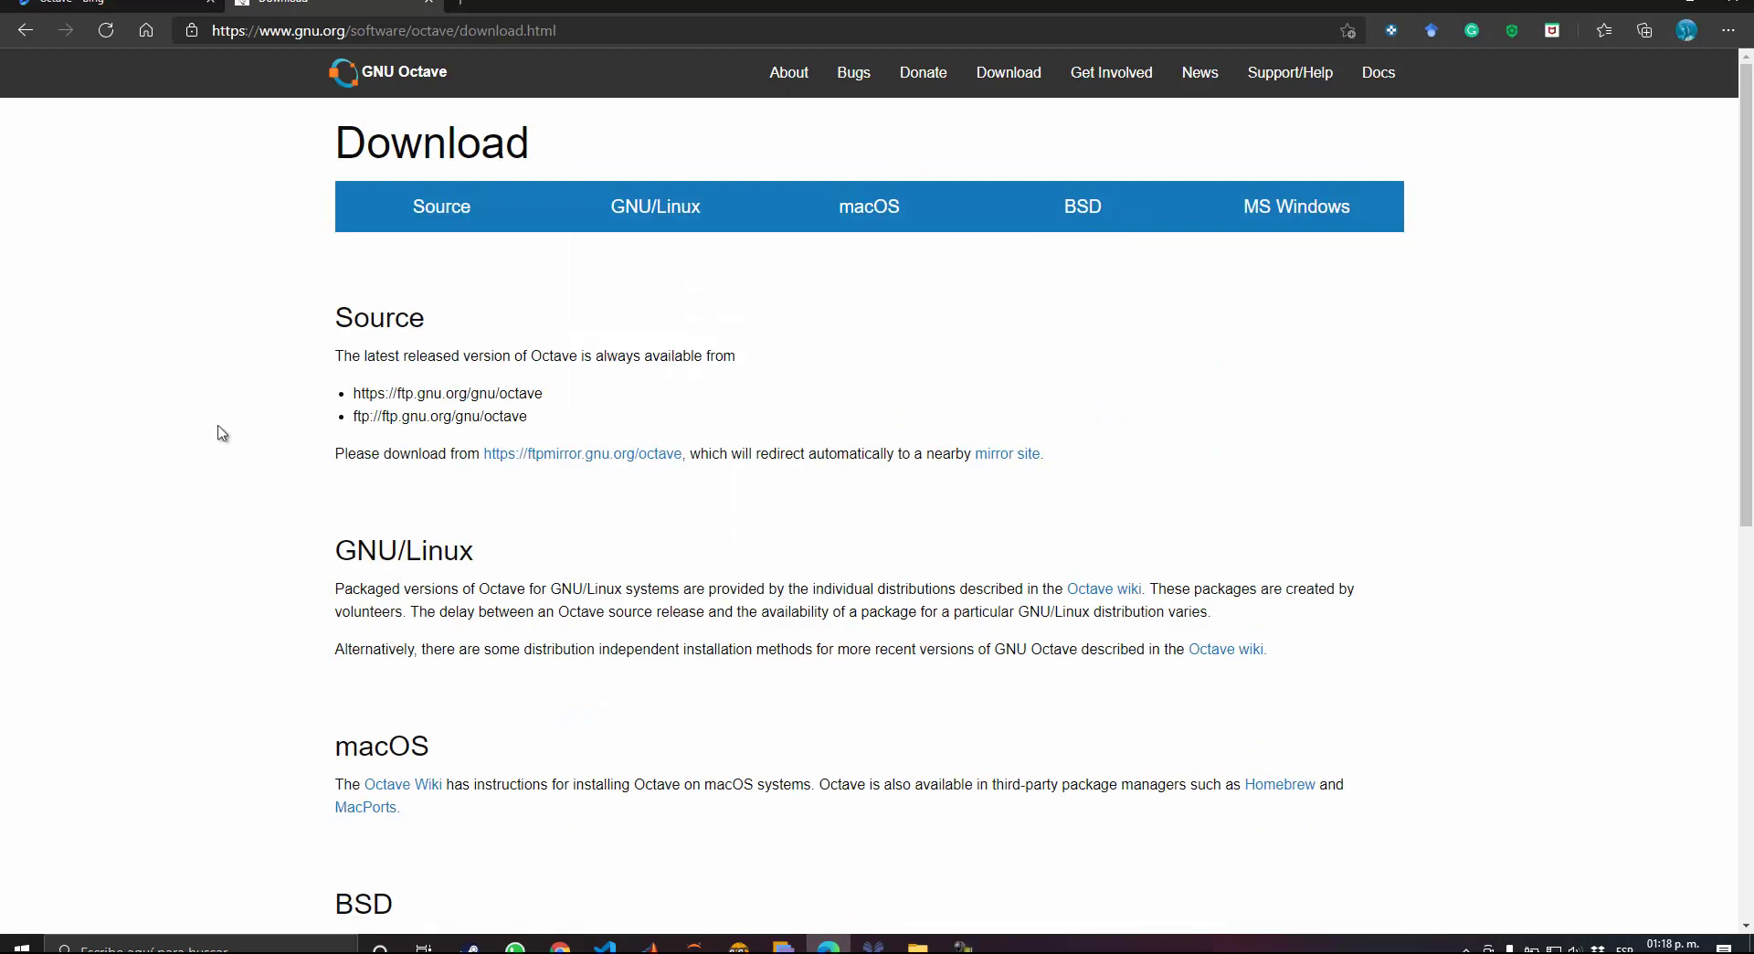
- Examine the download options per operating system, from macOS to the Windows-64 installers under Microsoft Windows
scroll(338, 516, down, 1)
scroll(338, 516, down, 3)
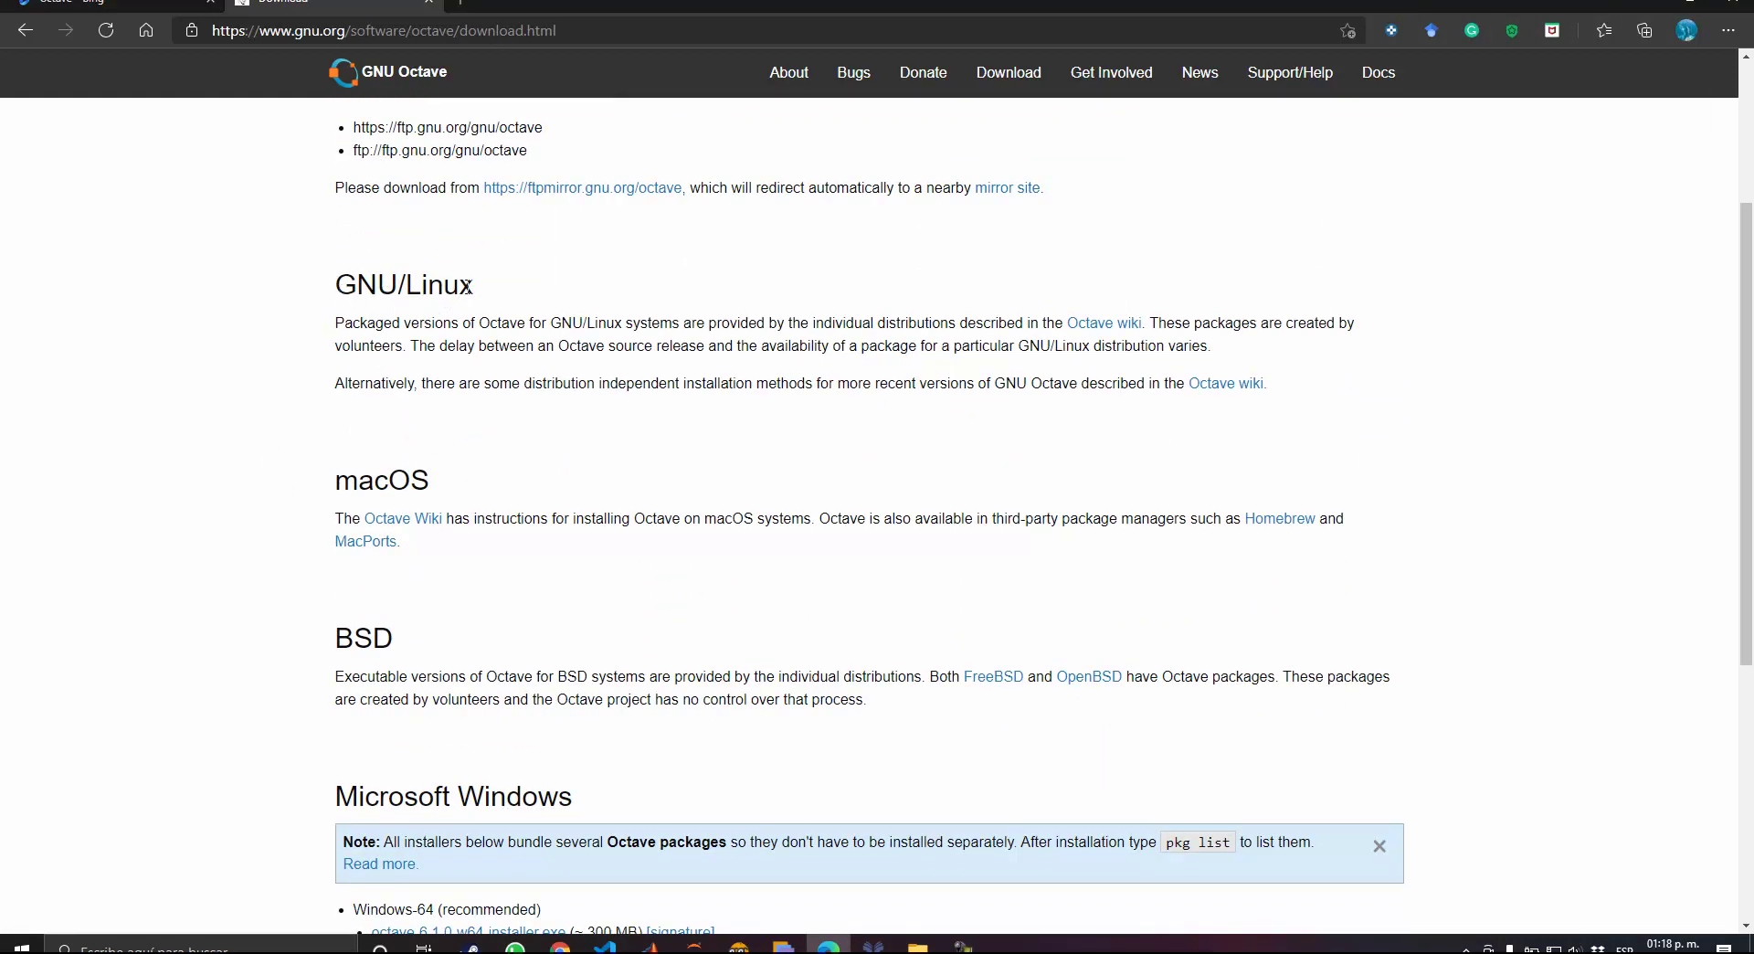
drag(454, 479, 335, 479)
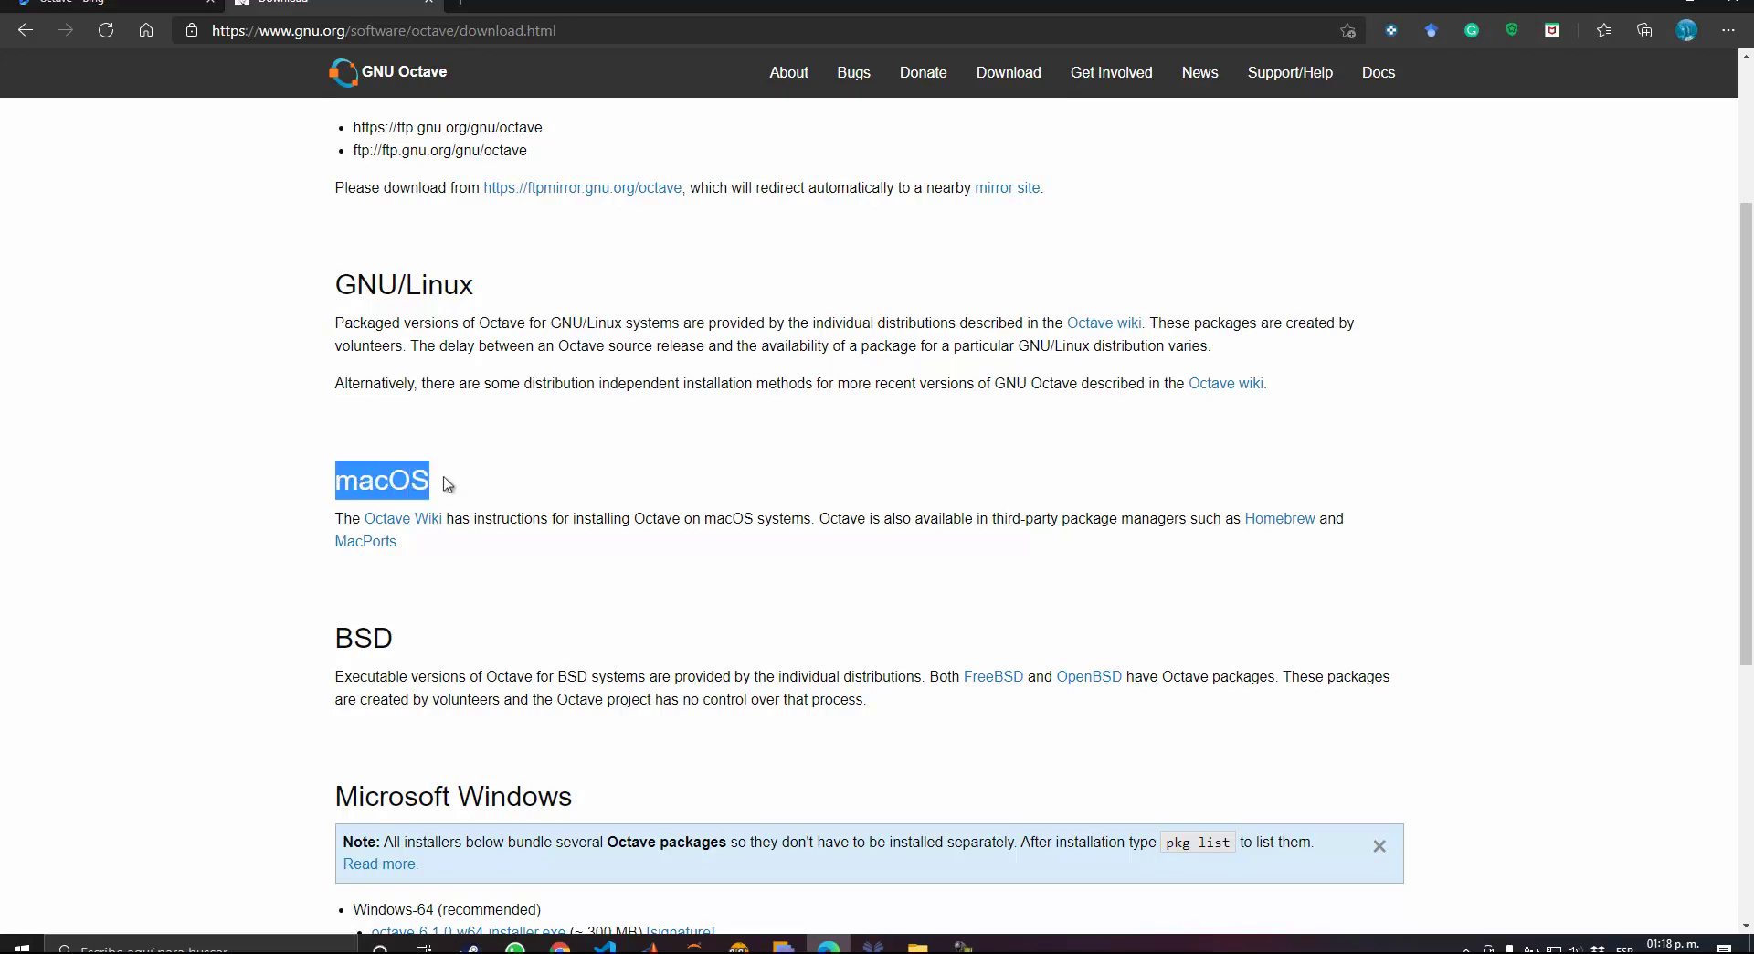
click(501, 470)
scroll(502, 470, down, 2)
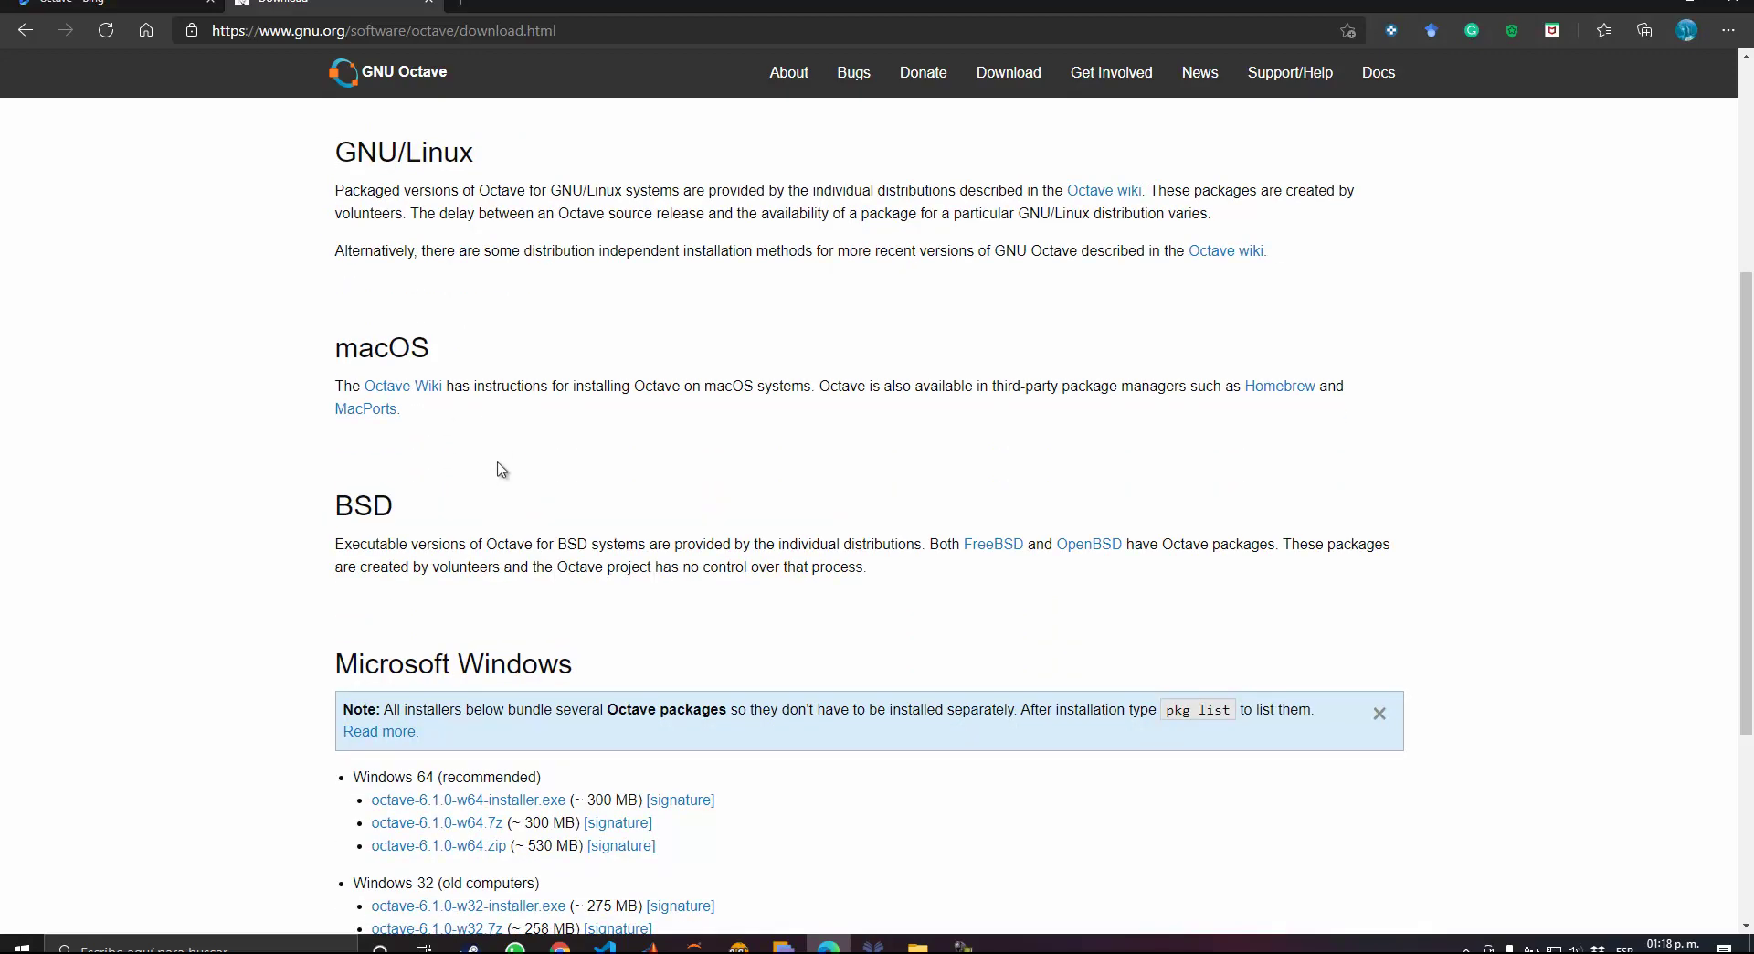
scroll(500, 462, down, 4)
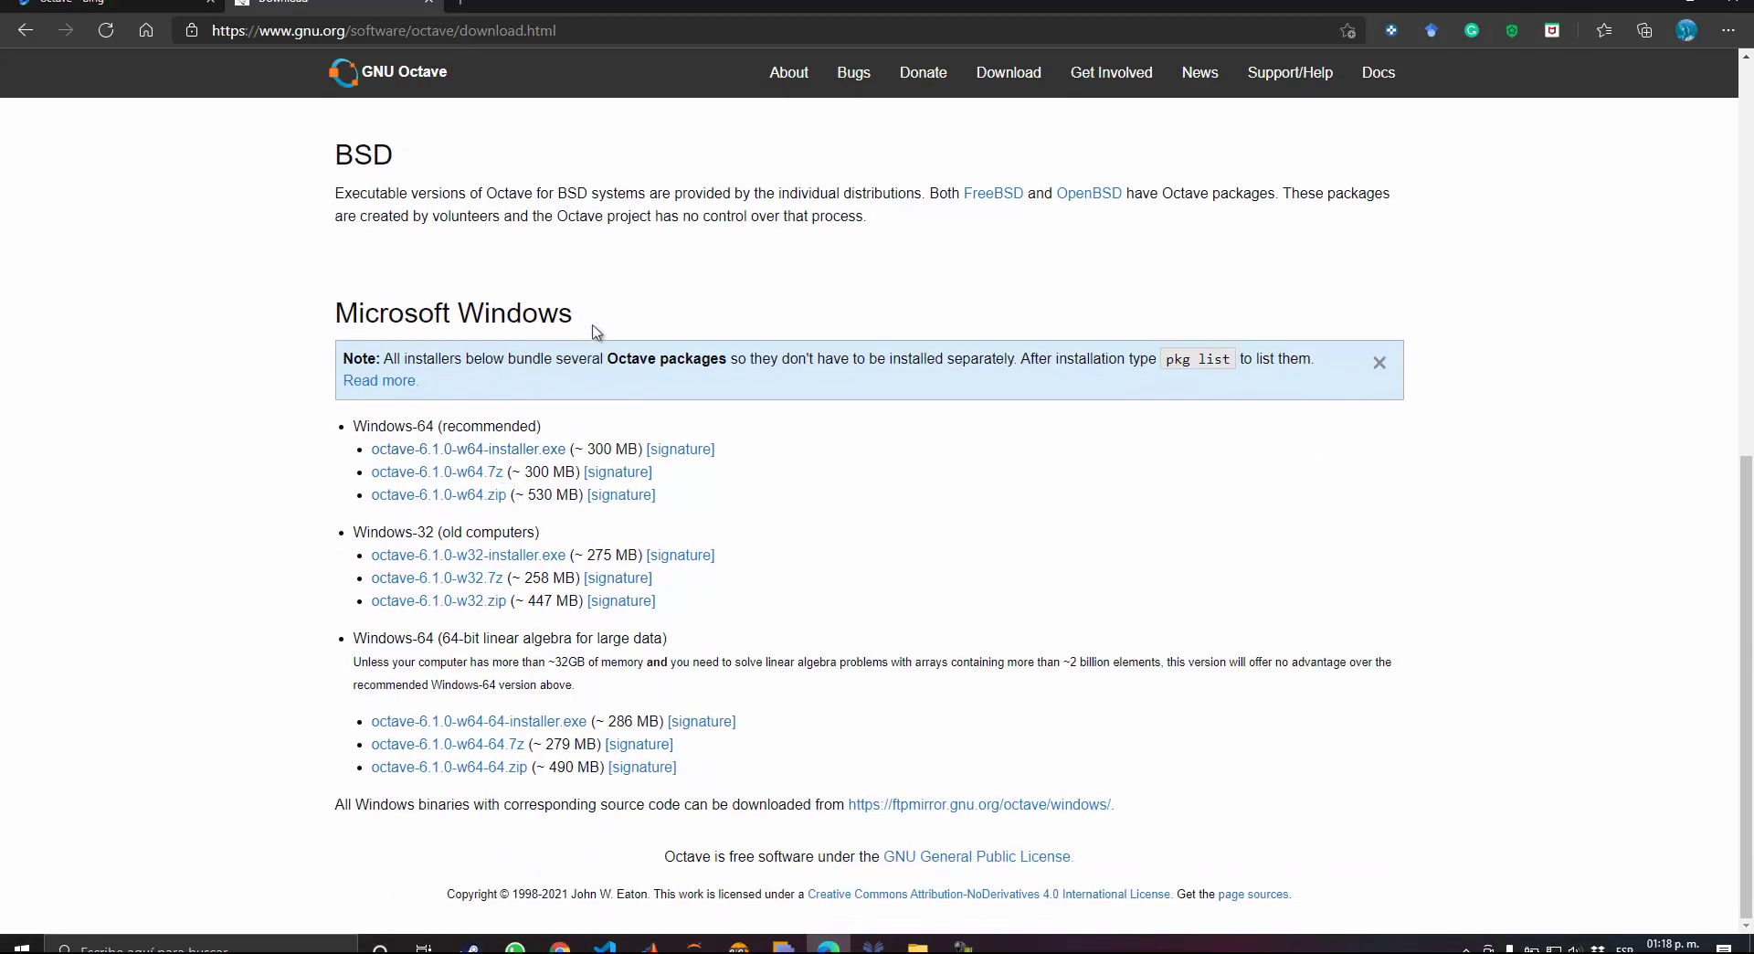
drag(592, 327, 545, 320)
drag(338, 317, 577, 330)
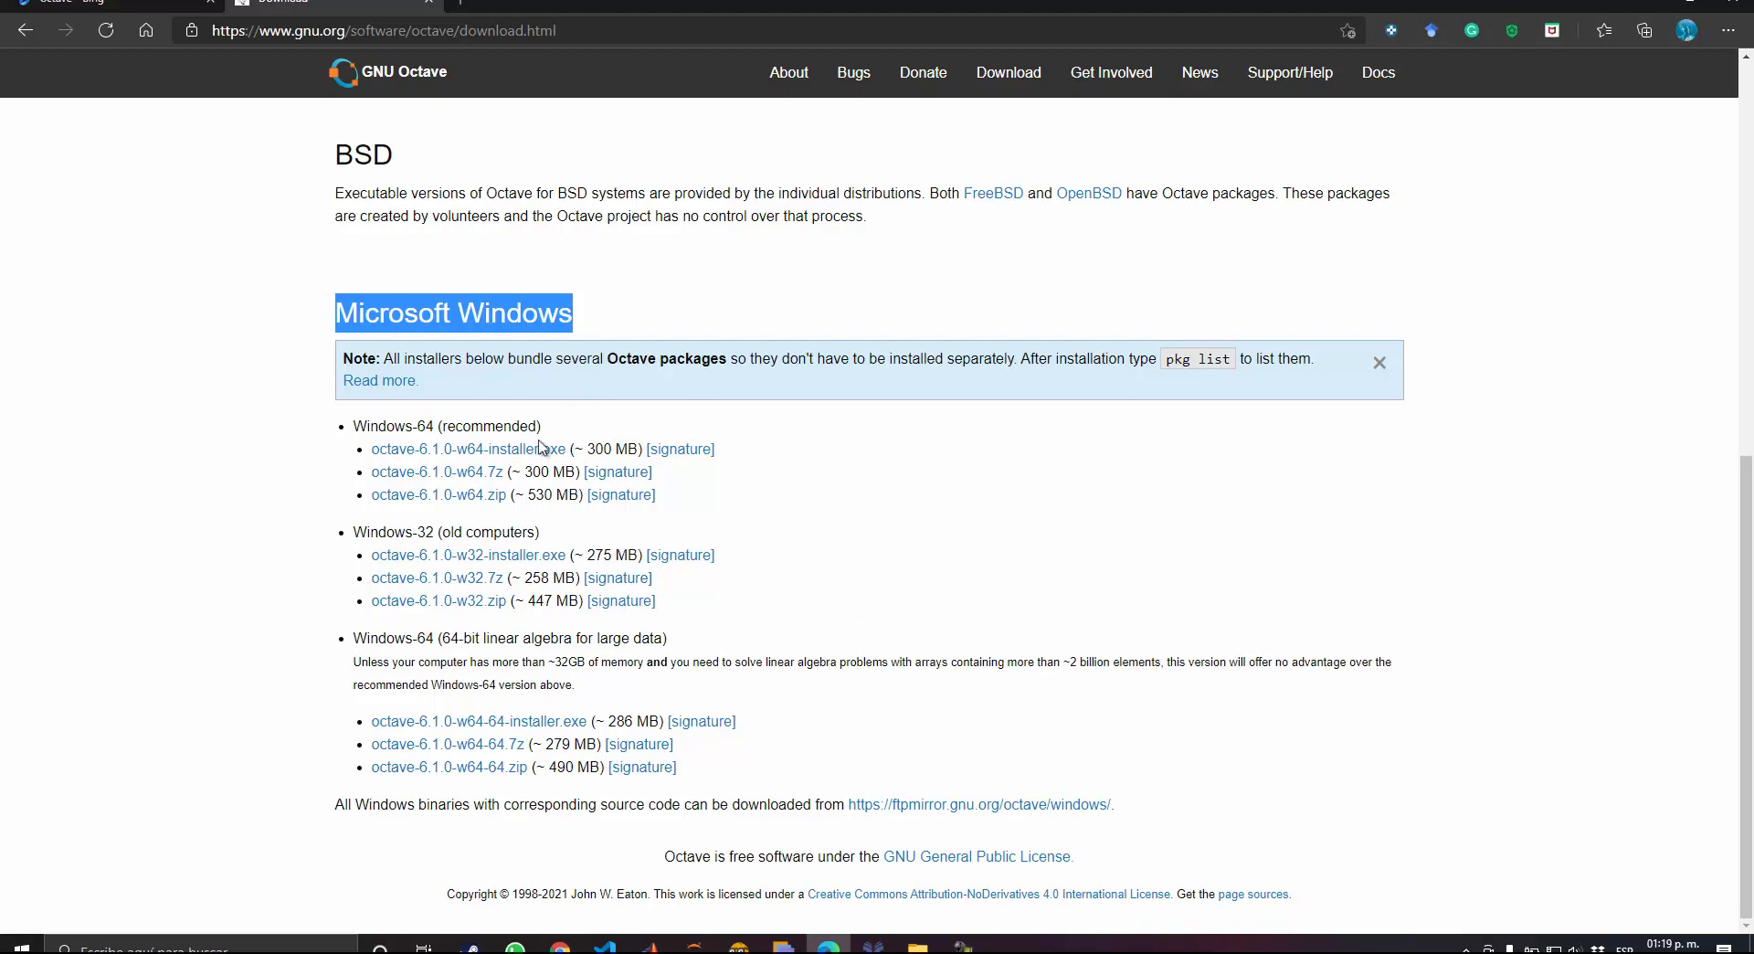
drag(354, 426, 389, 433)
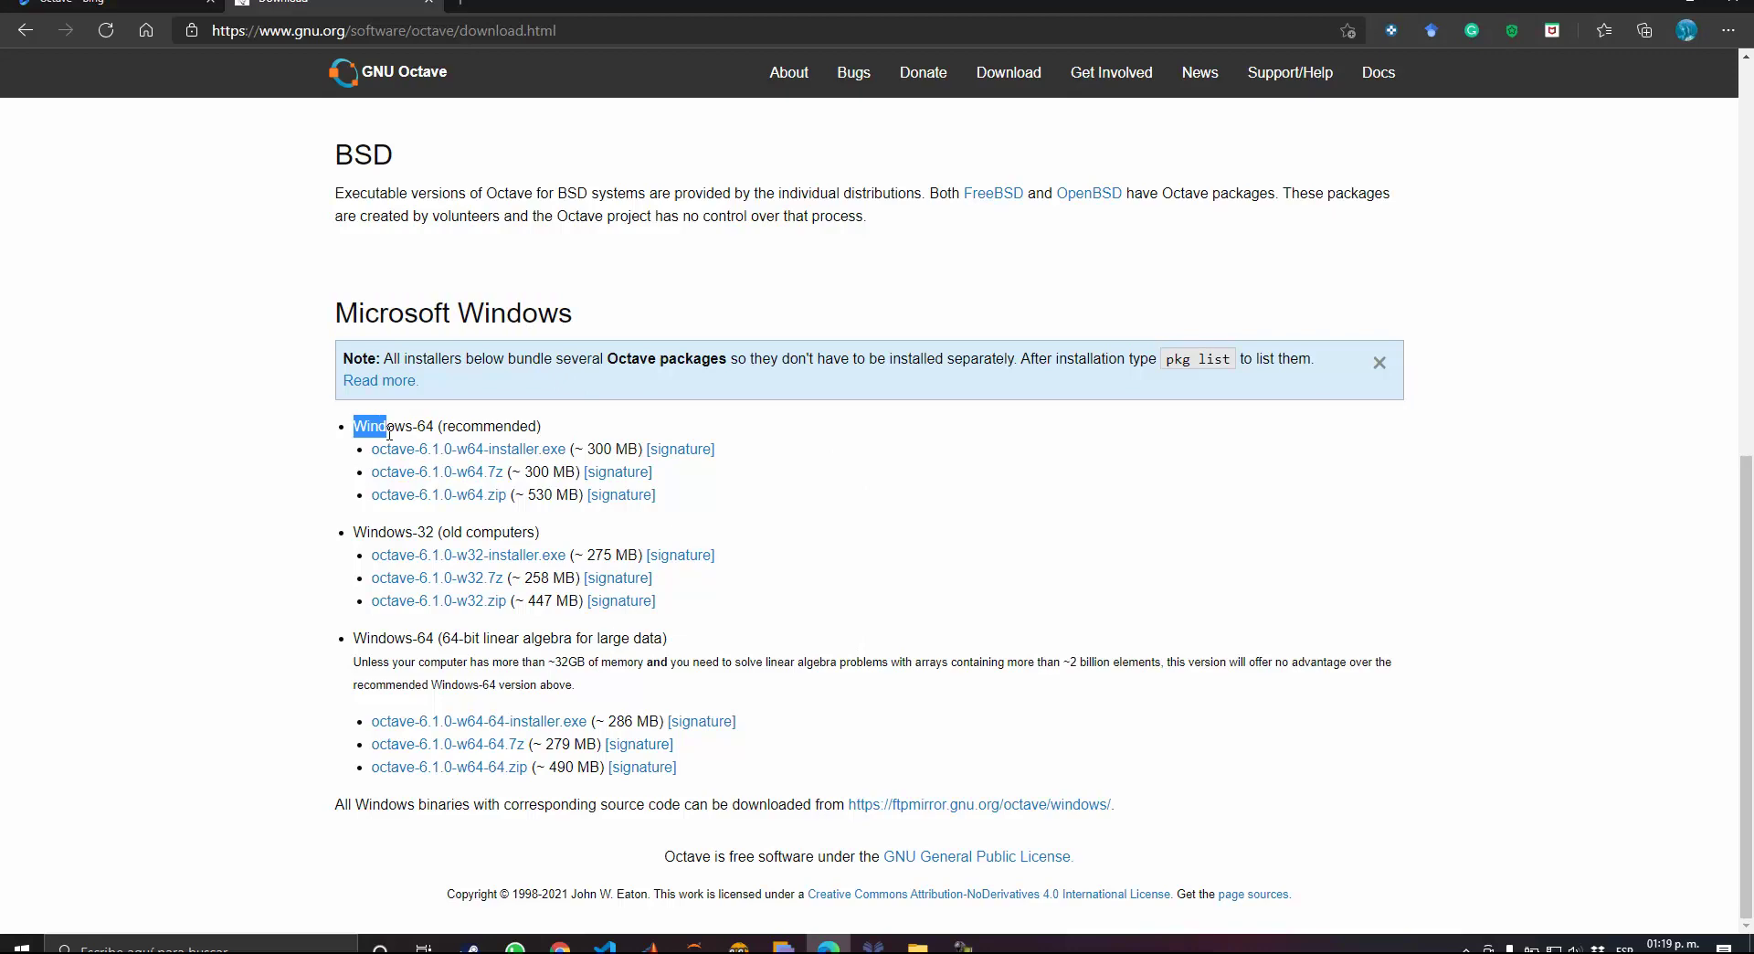
click(441, 428)
drag(435, 425, 339, 438)
- Switch to File Explorer and check this computer's system type in its system properties, closing the window when finished
click(924, 941)
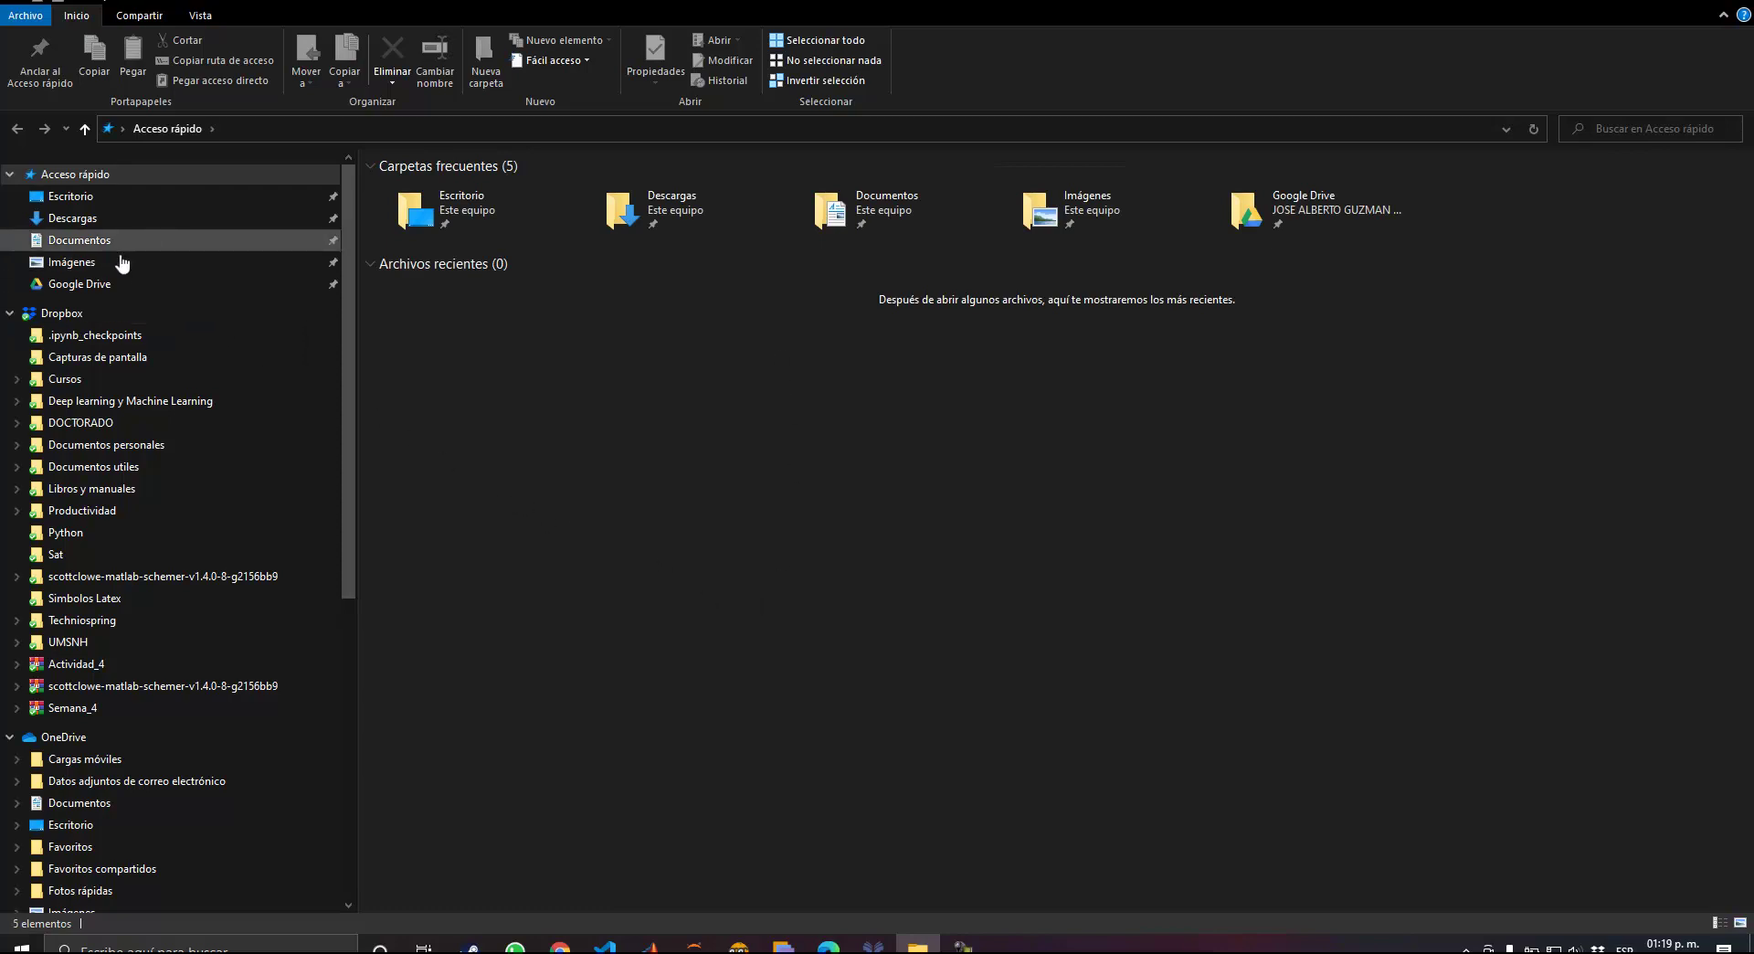
scroll(122, 263, down, 4)
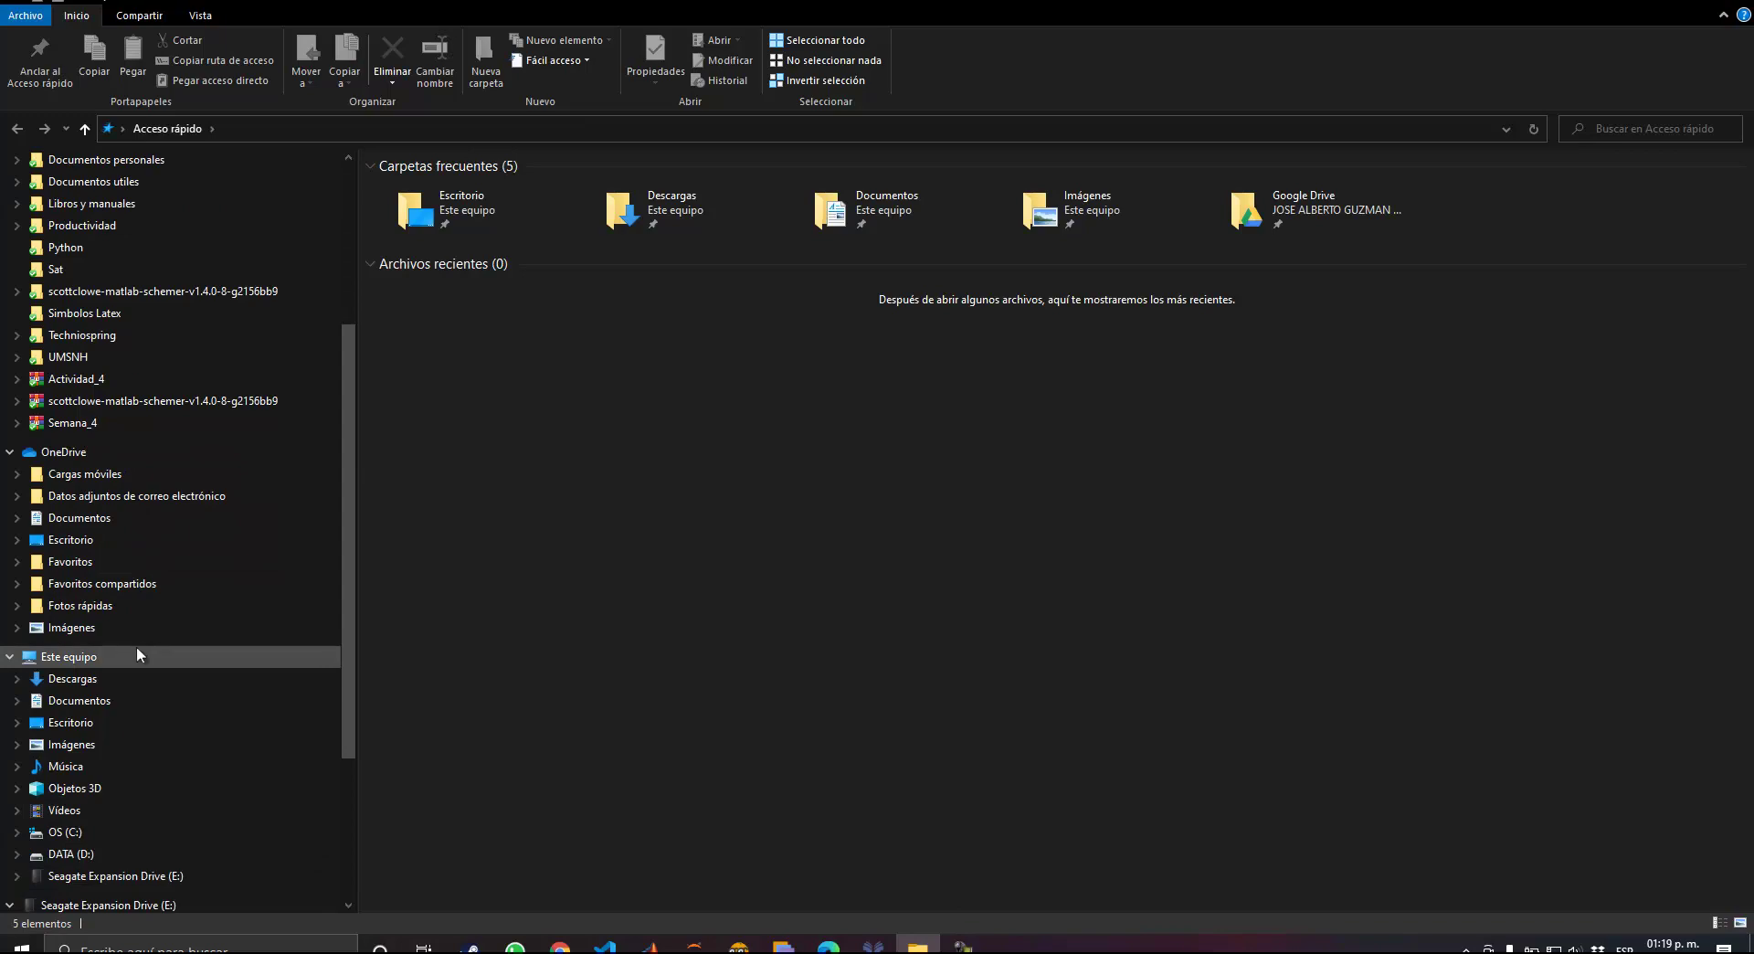
click(137, 654)
right_click(99, 663)
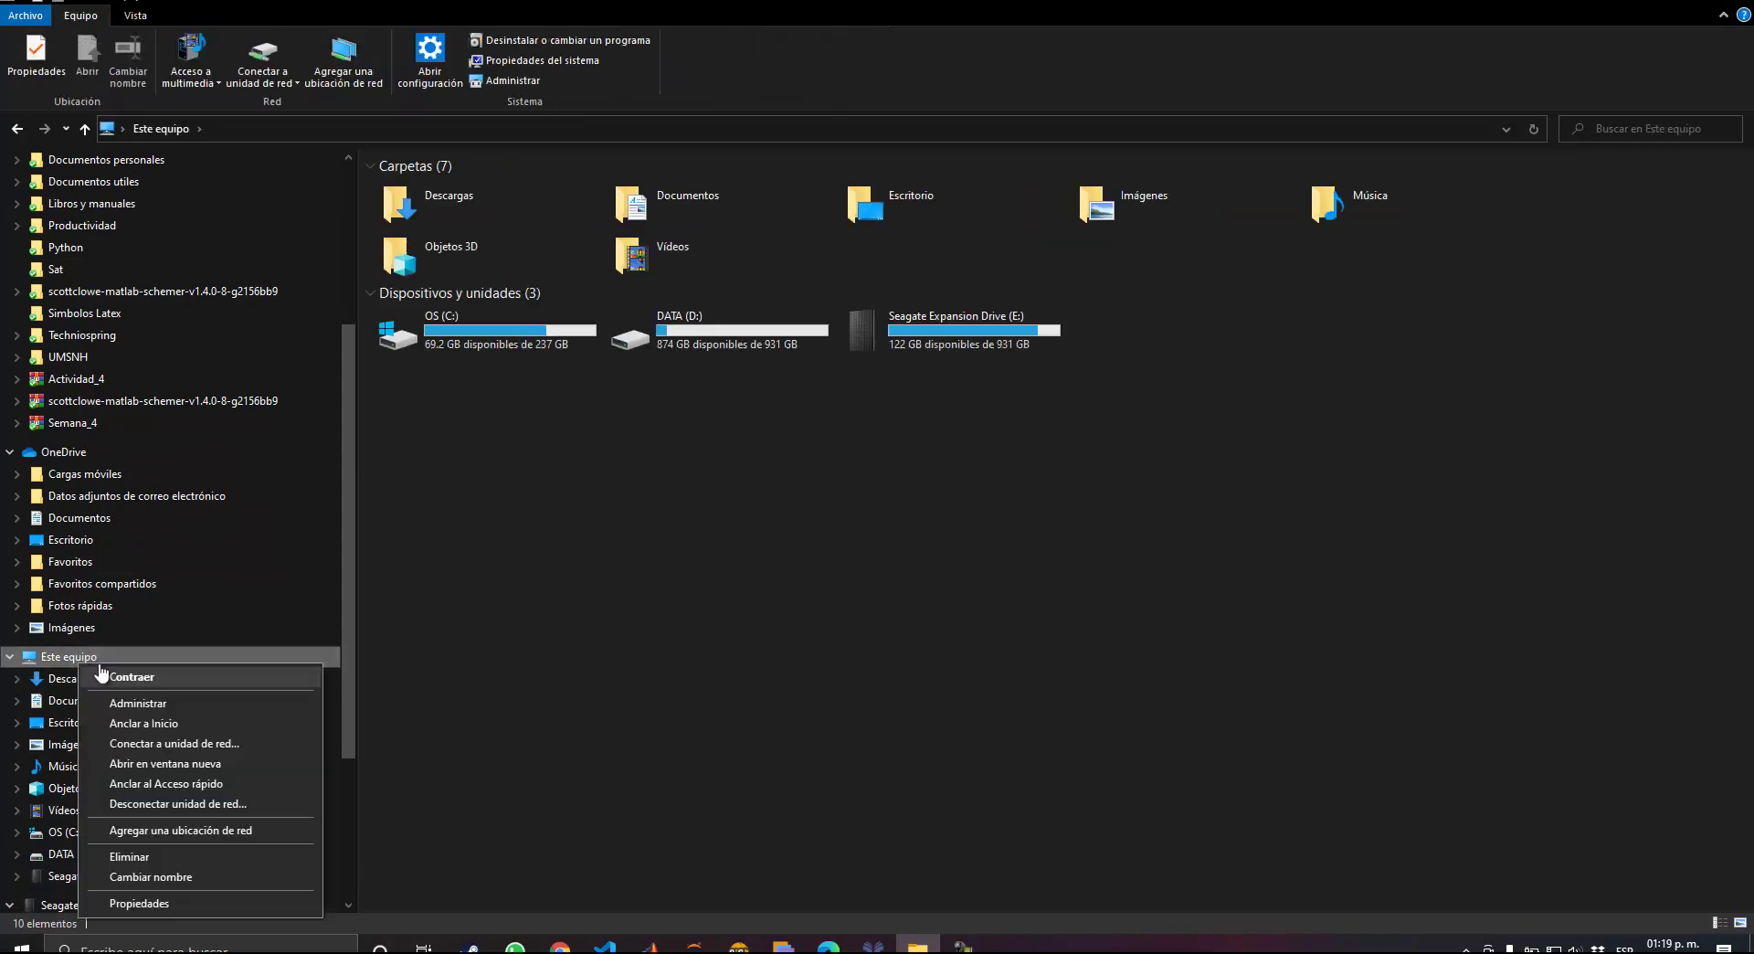
click(228, 901)
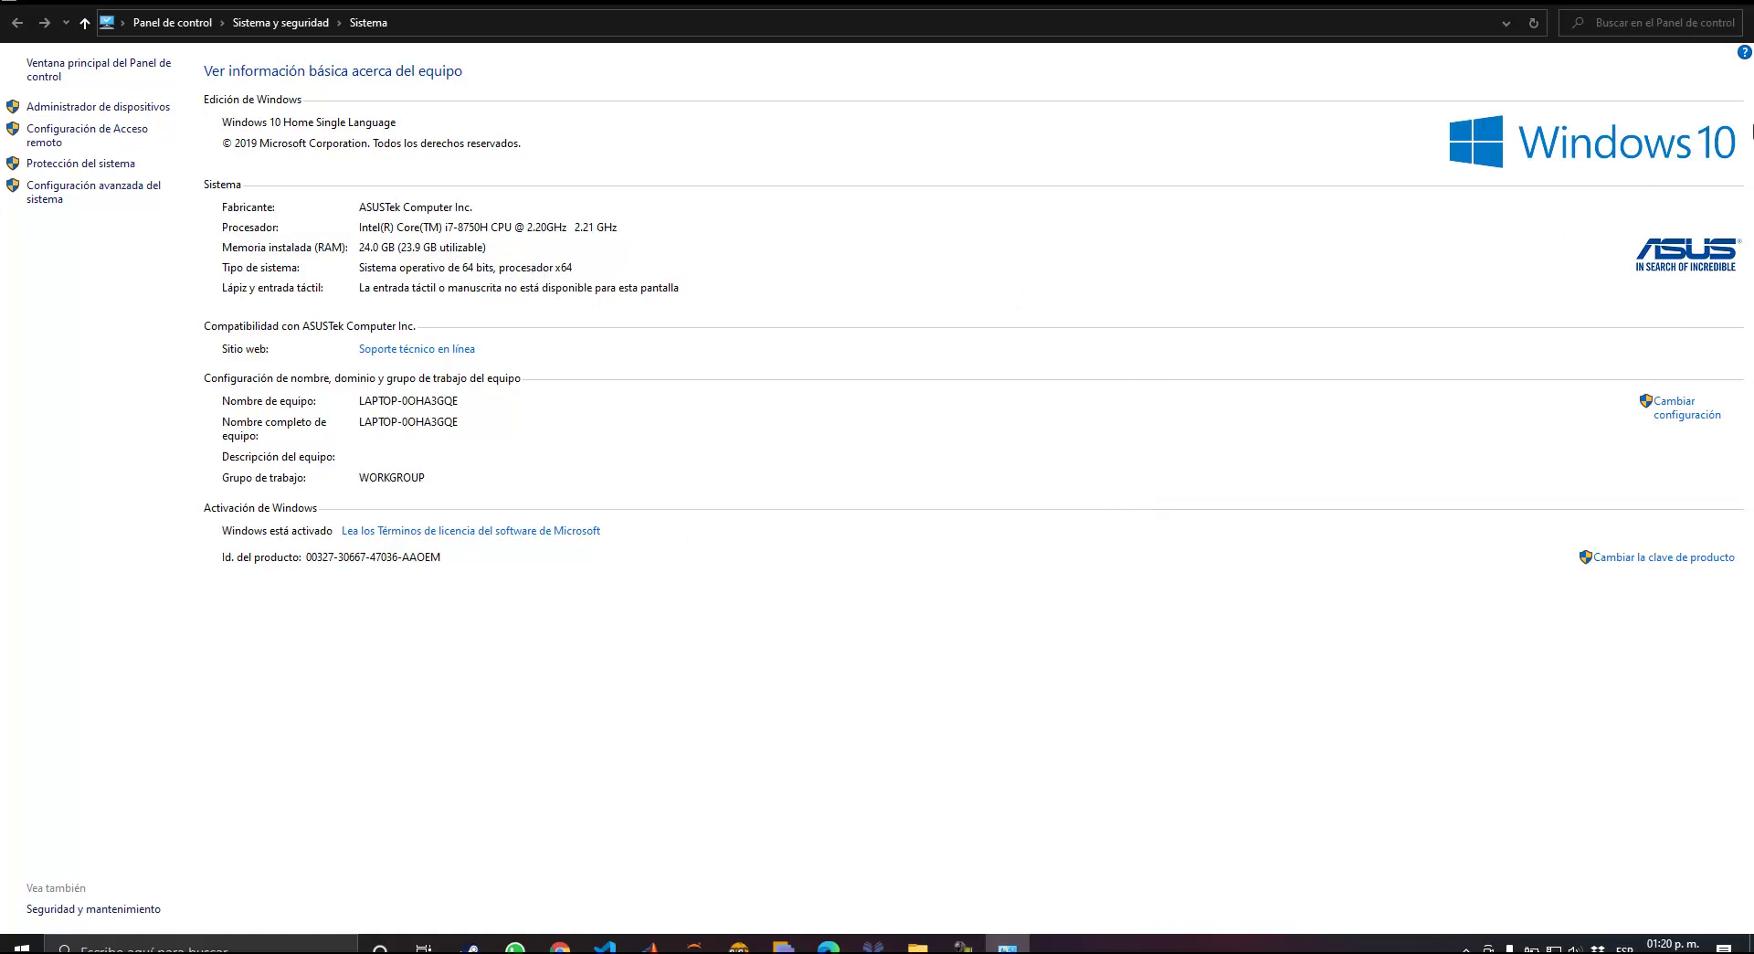
click(1731, 1)
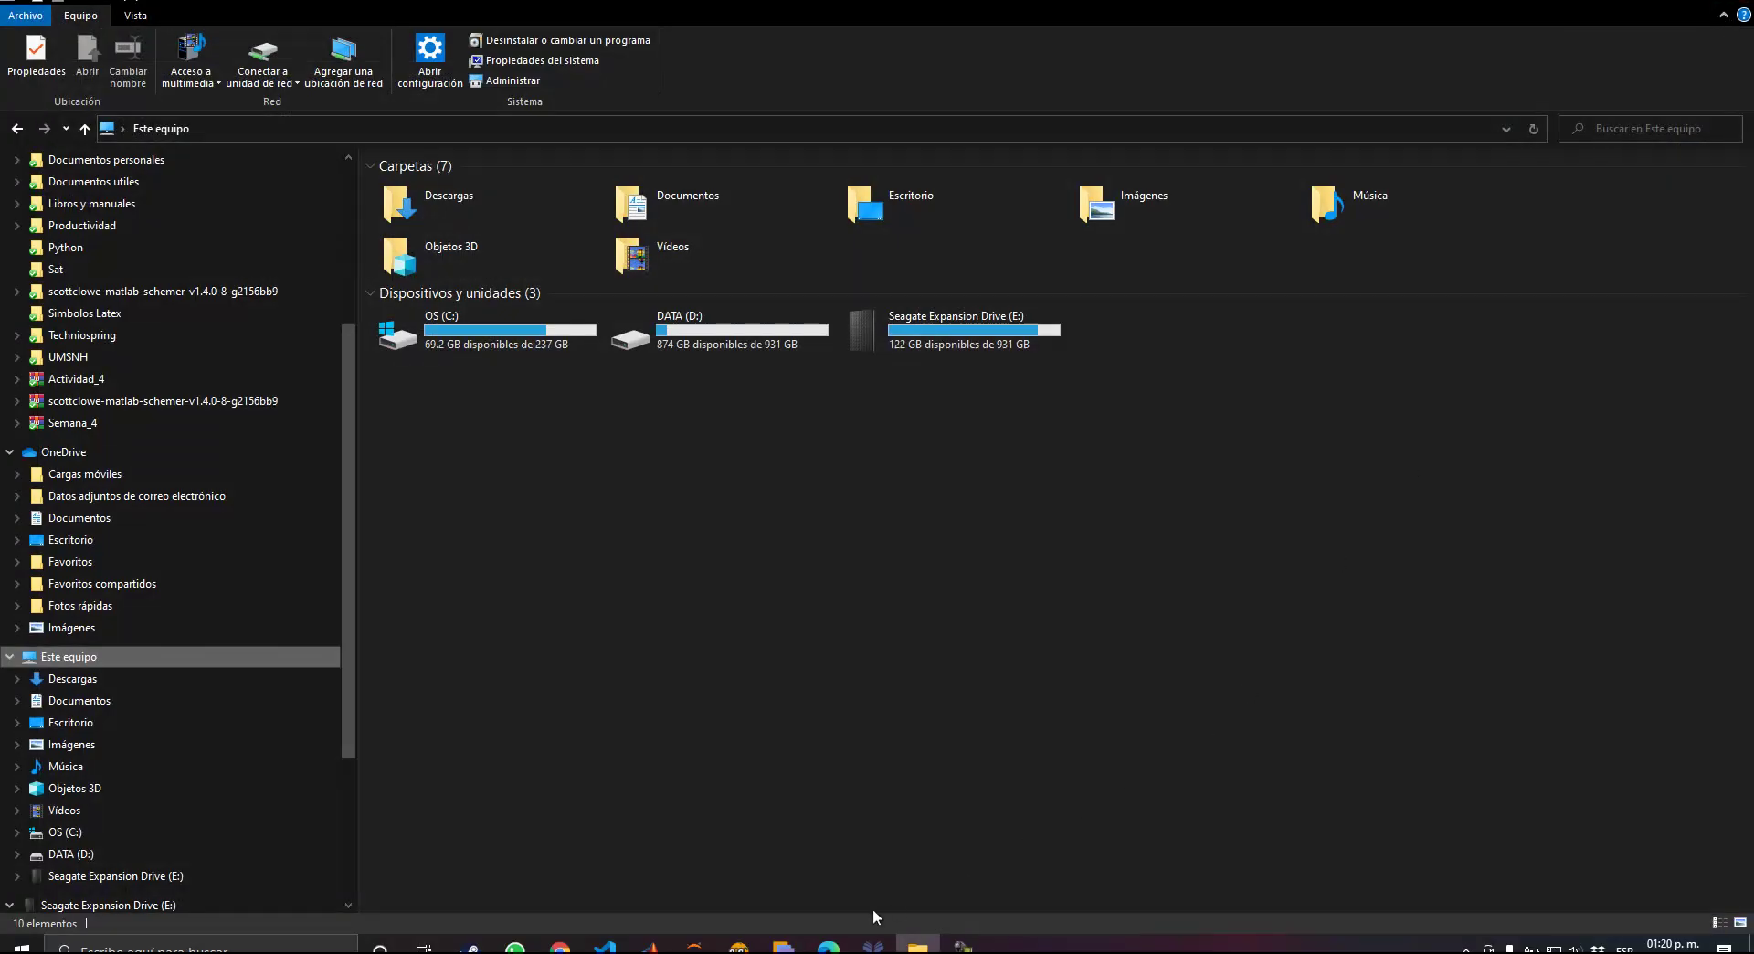
- Return to Edge, start the download of octave-6.1.0-w64-installer.exe from the Windows-64 list, and cancel it
click(828, 947)
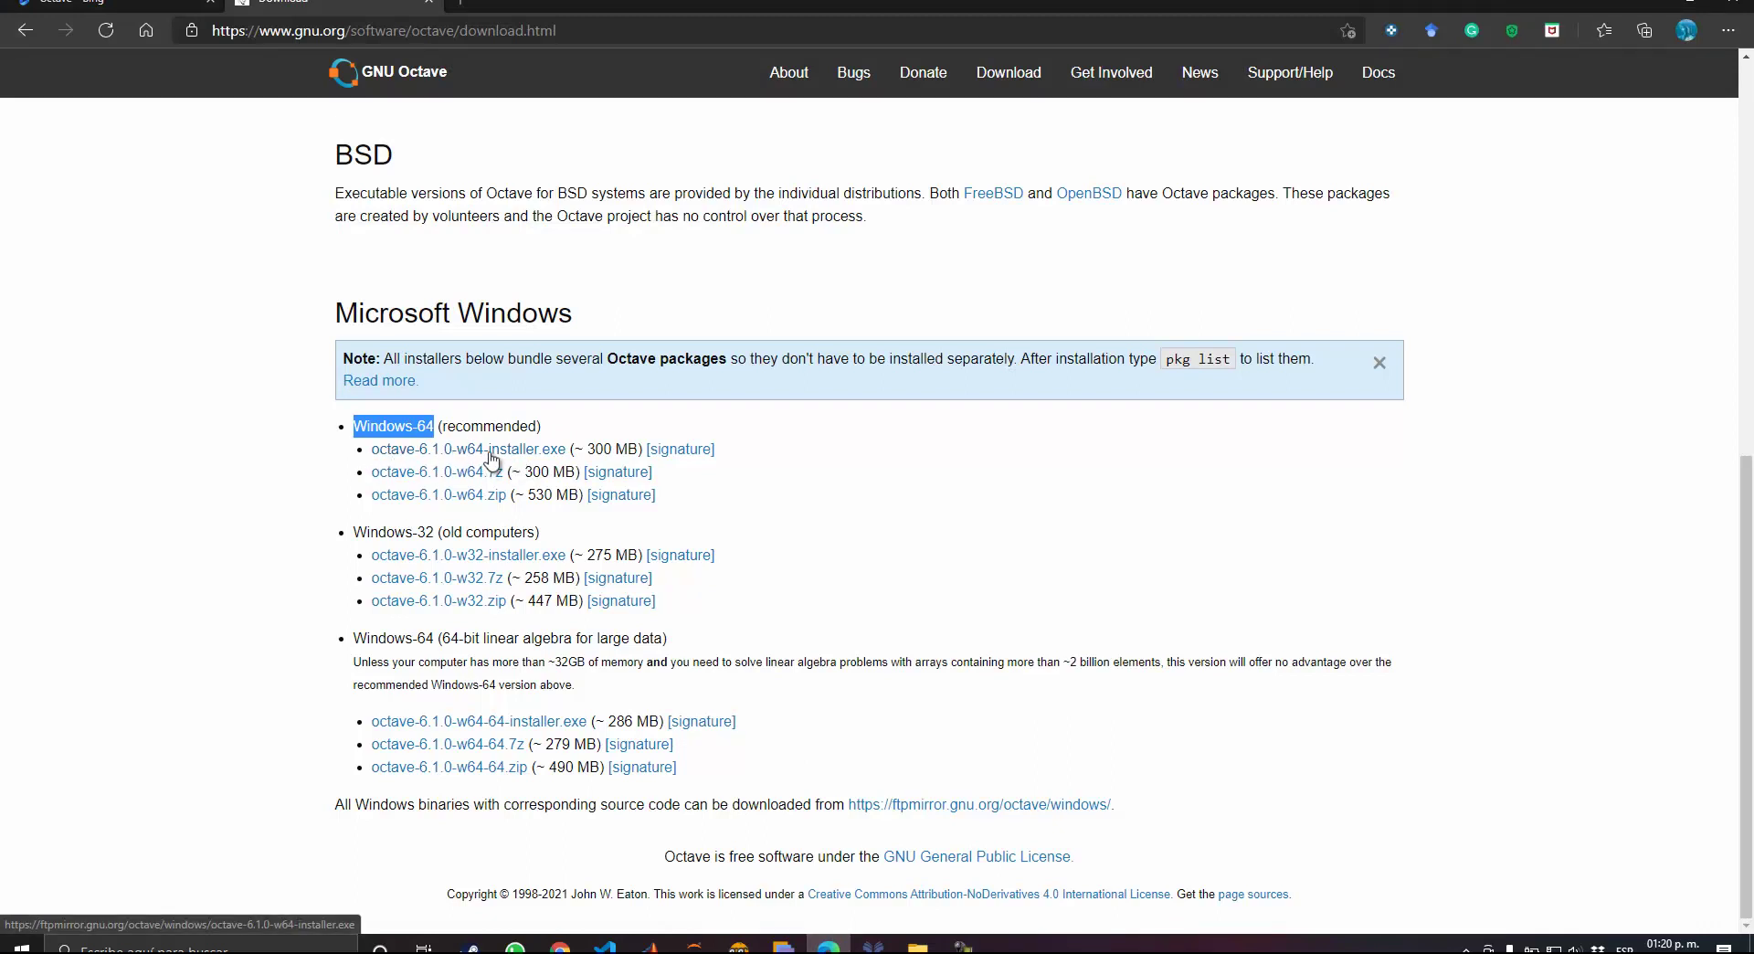
click(537, 453)
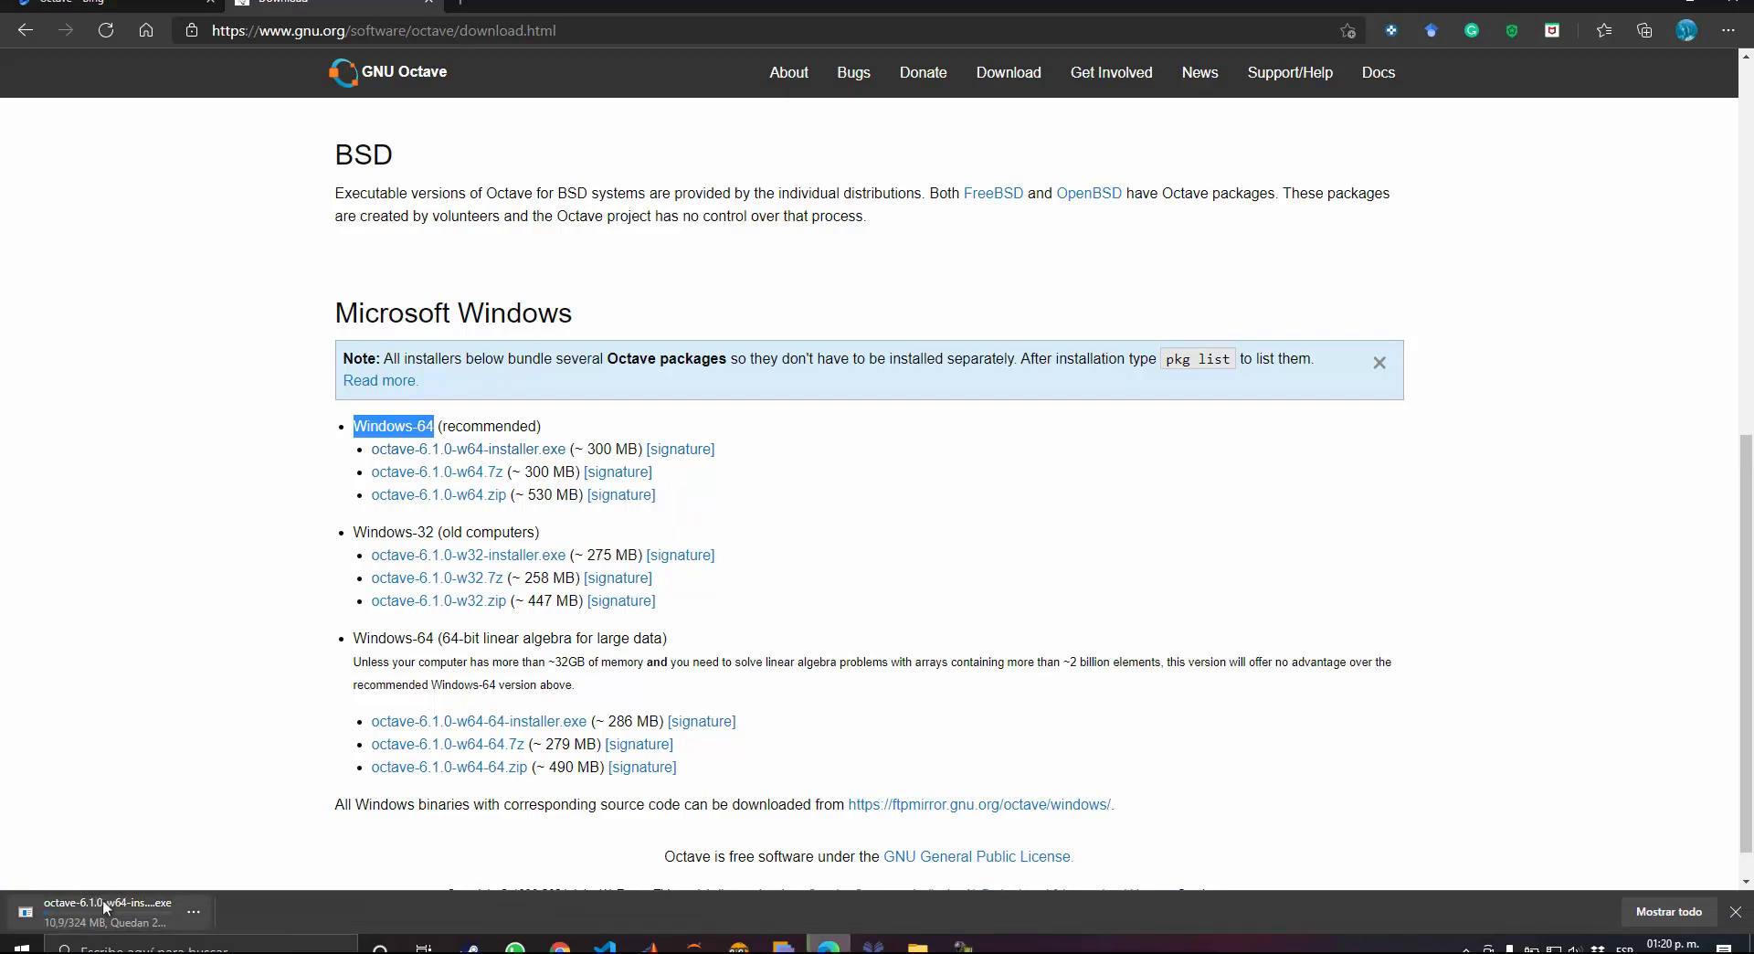
click(194, 906)
click(225, 873)
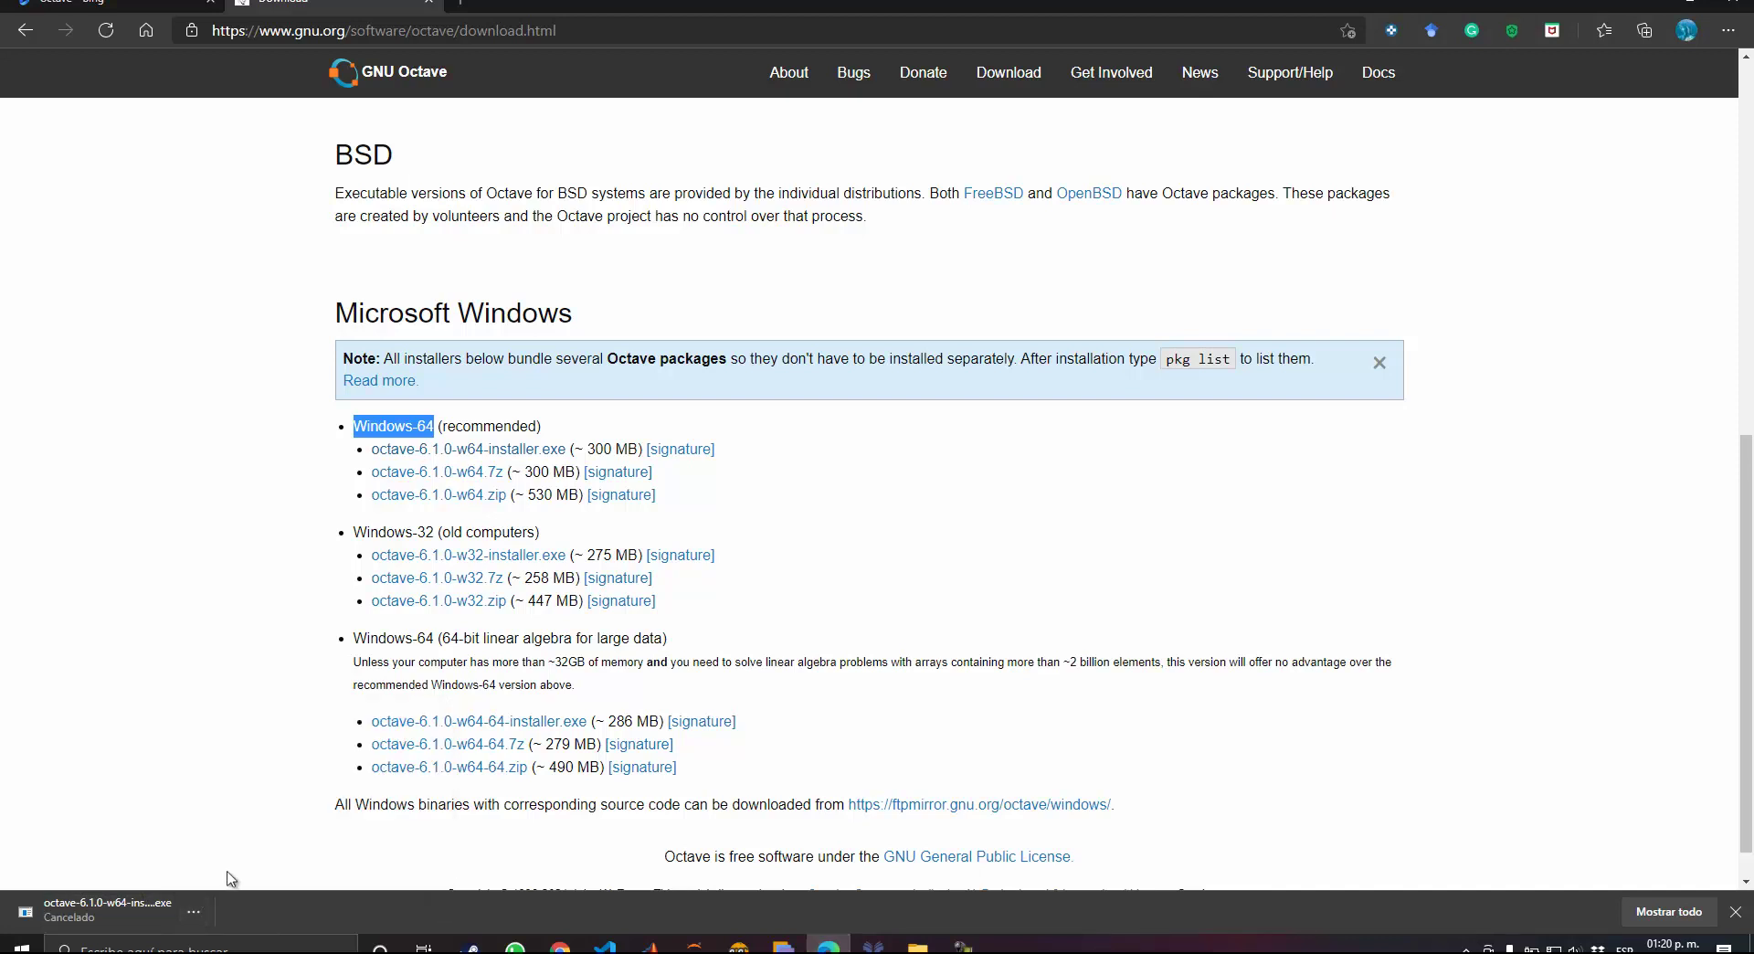
click(195, 906)
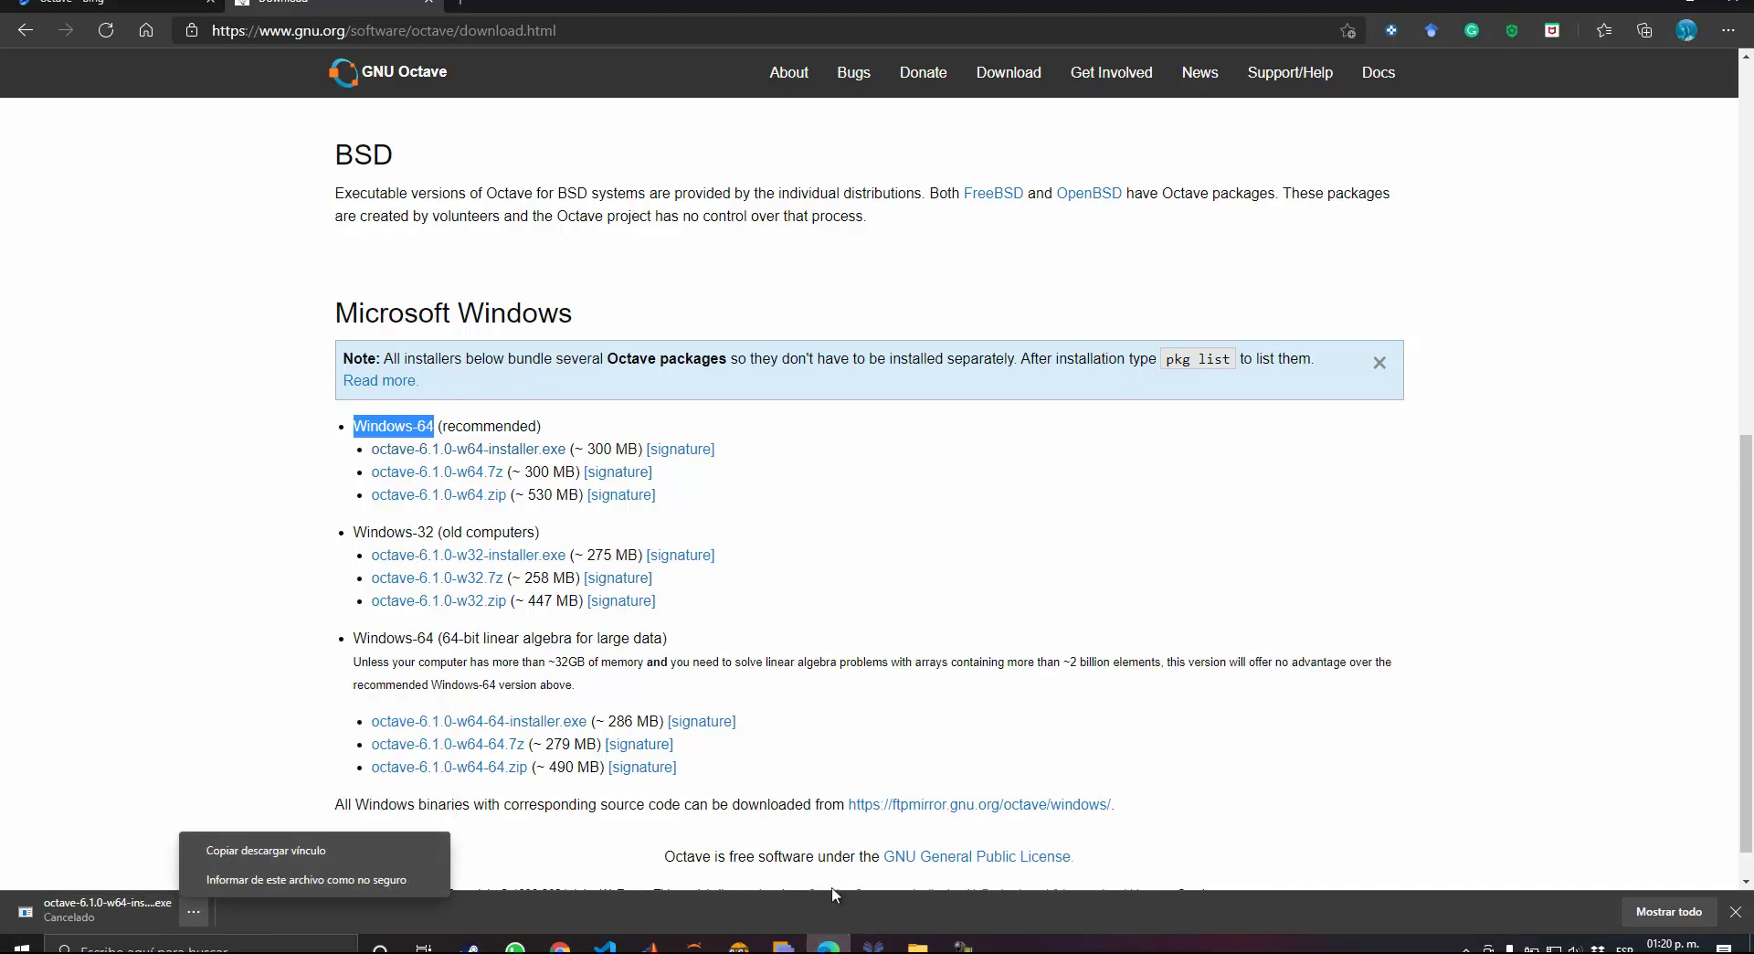
- Switch to File Explorer, open the Descargas folder and select the octave-6.1.0-w64-installer application
click(932, 937)
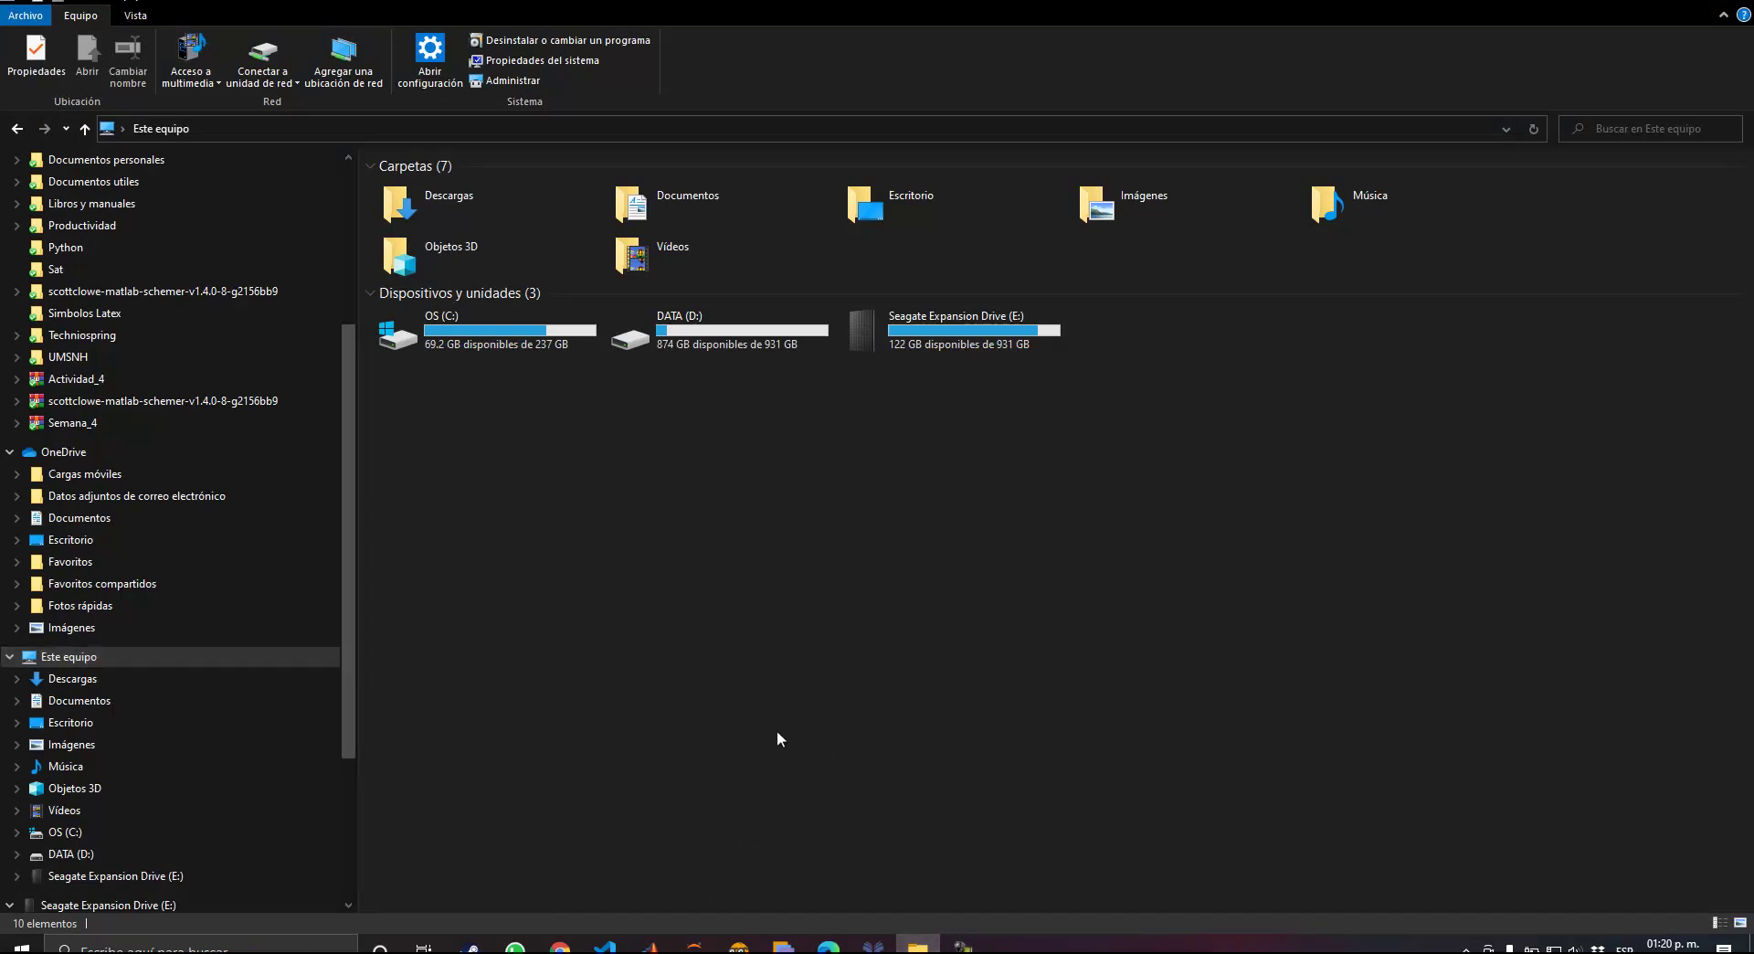
double_click(495, 209)
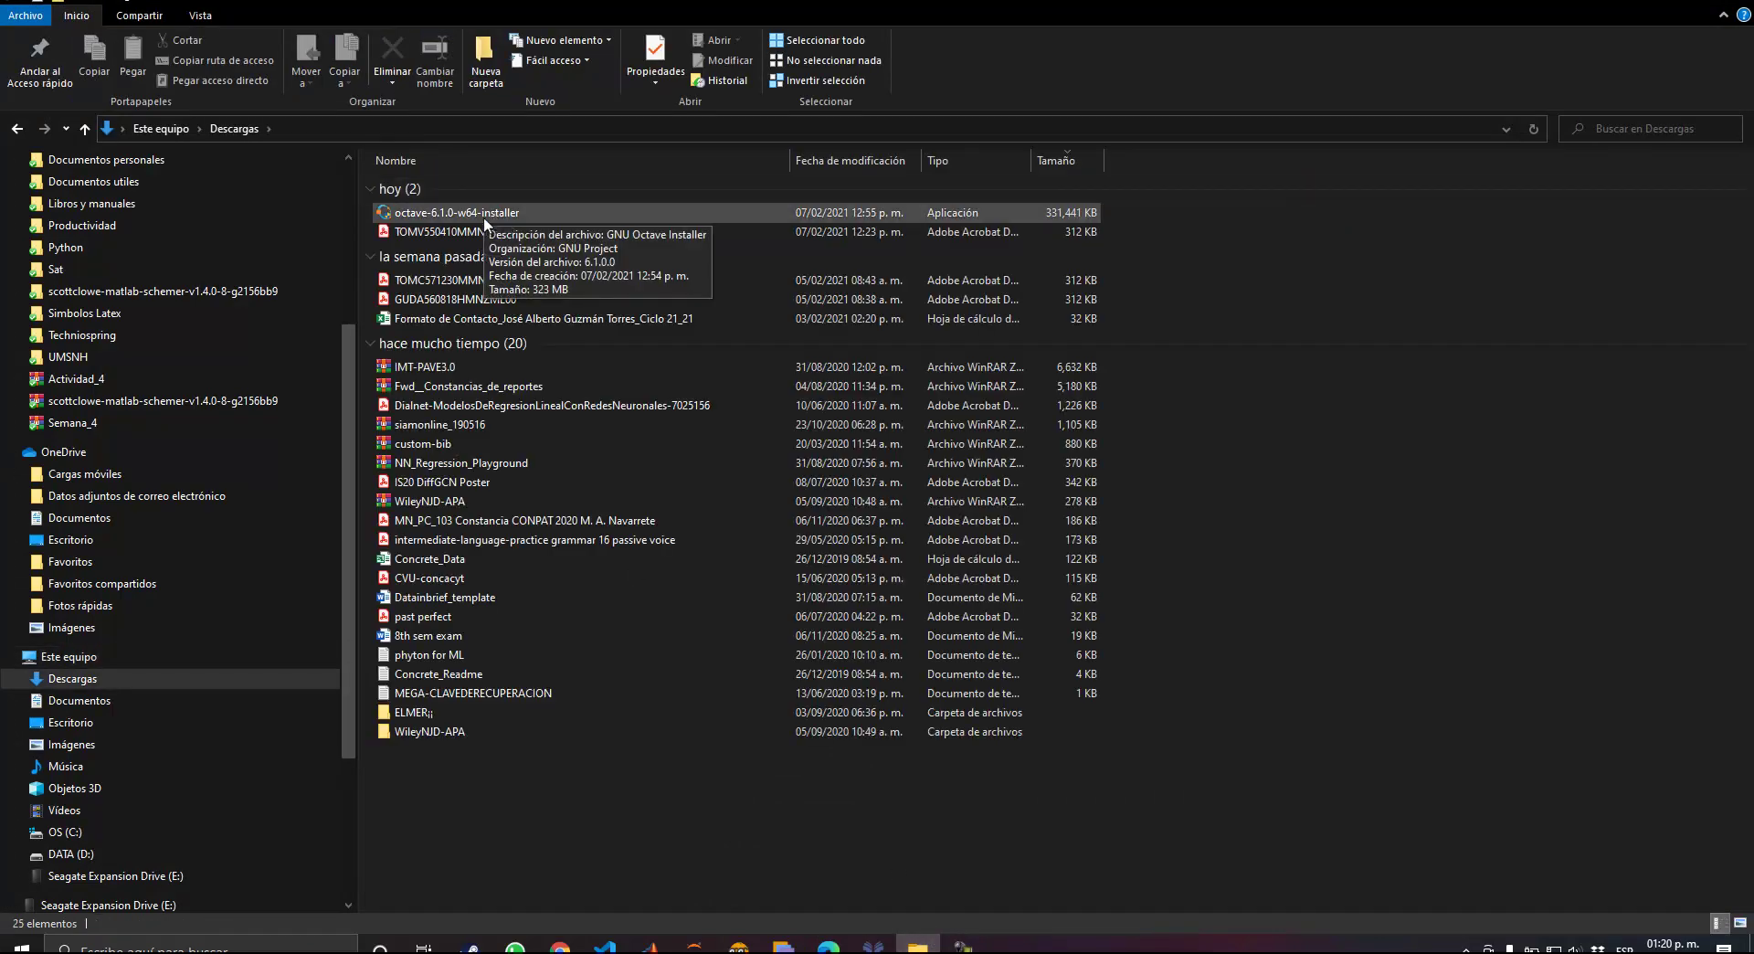
click(485, 215)
right_click(484, 216)
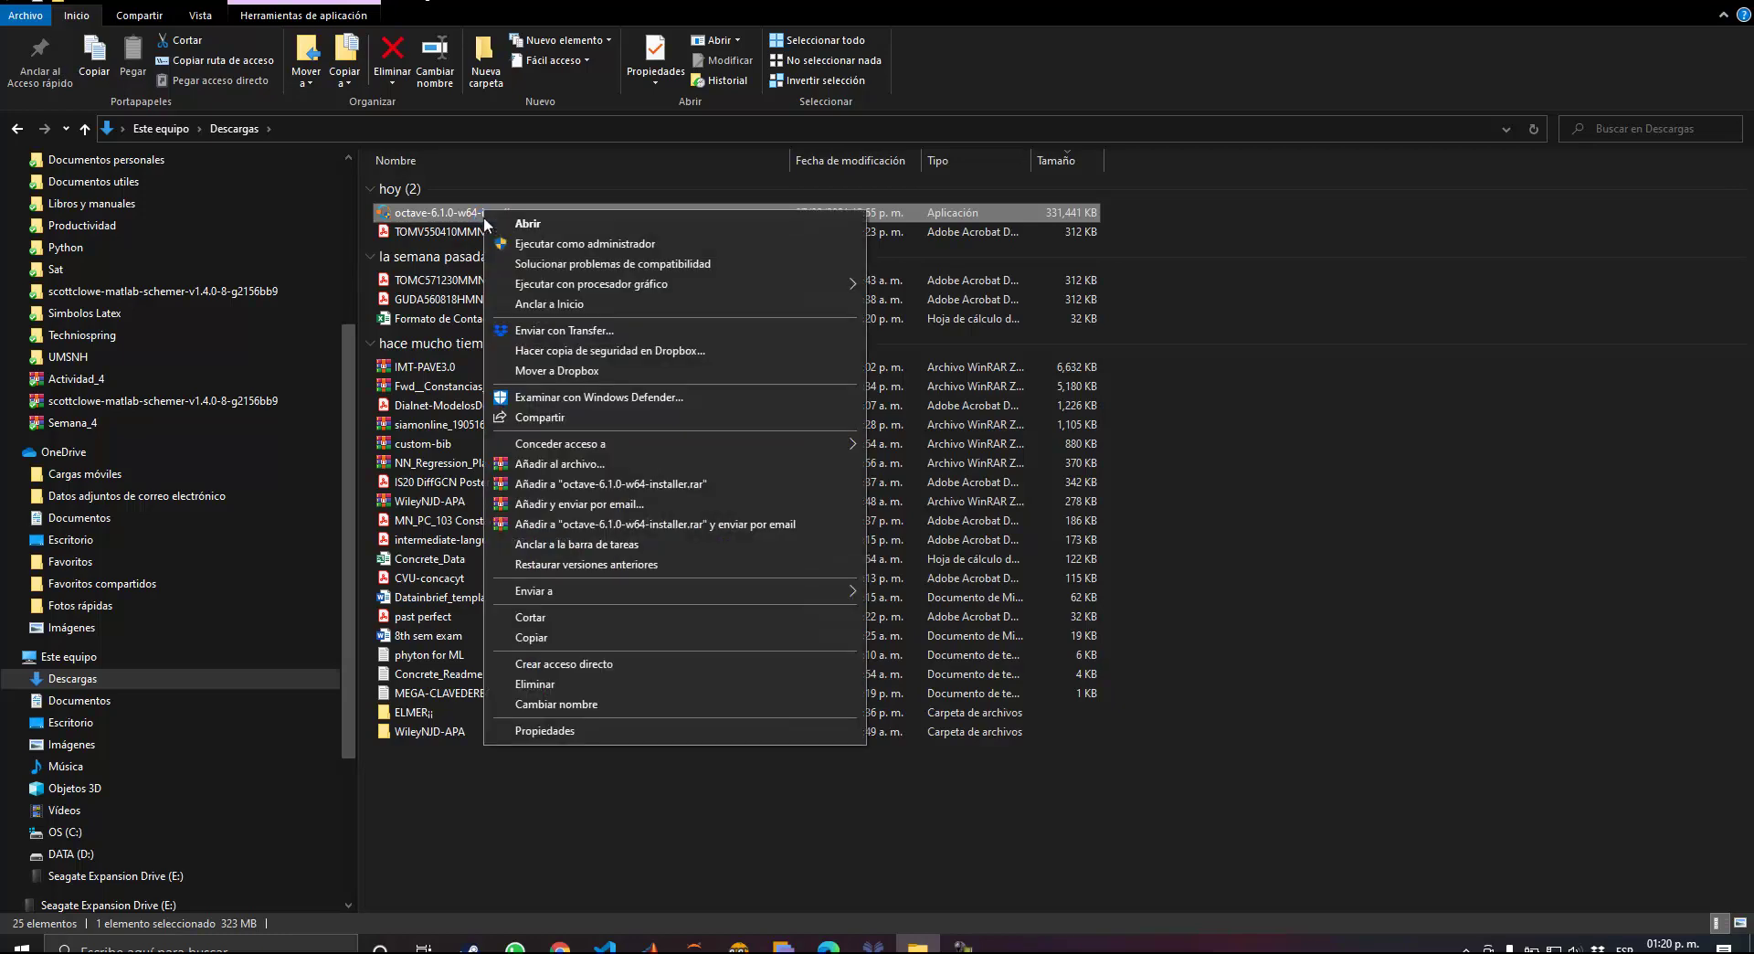
click(1473, 396)
click(610, 219)
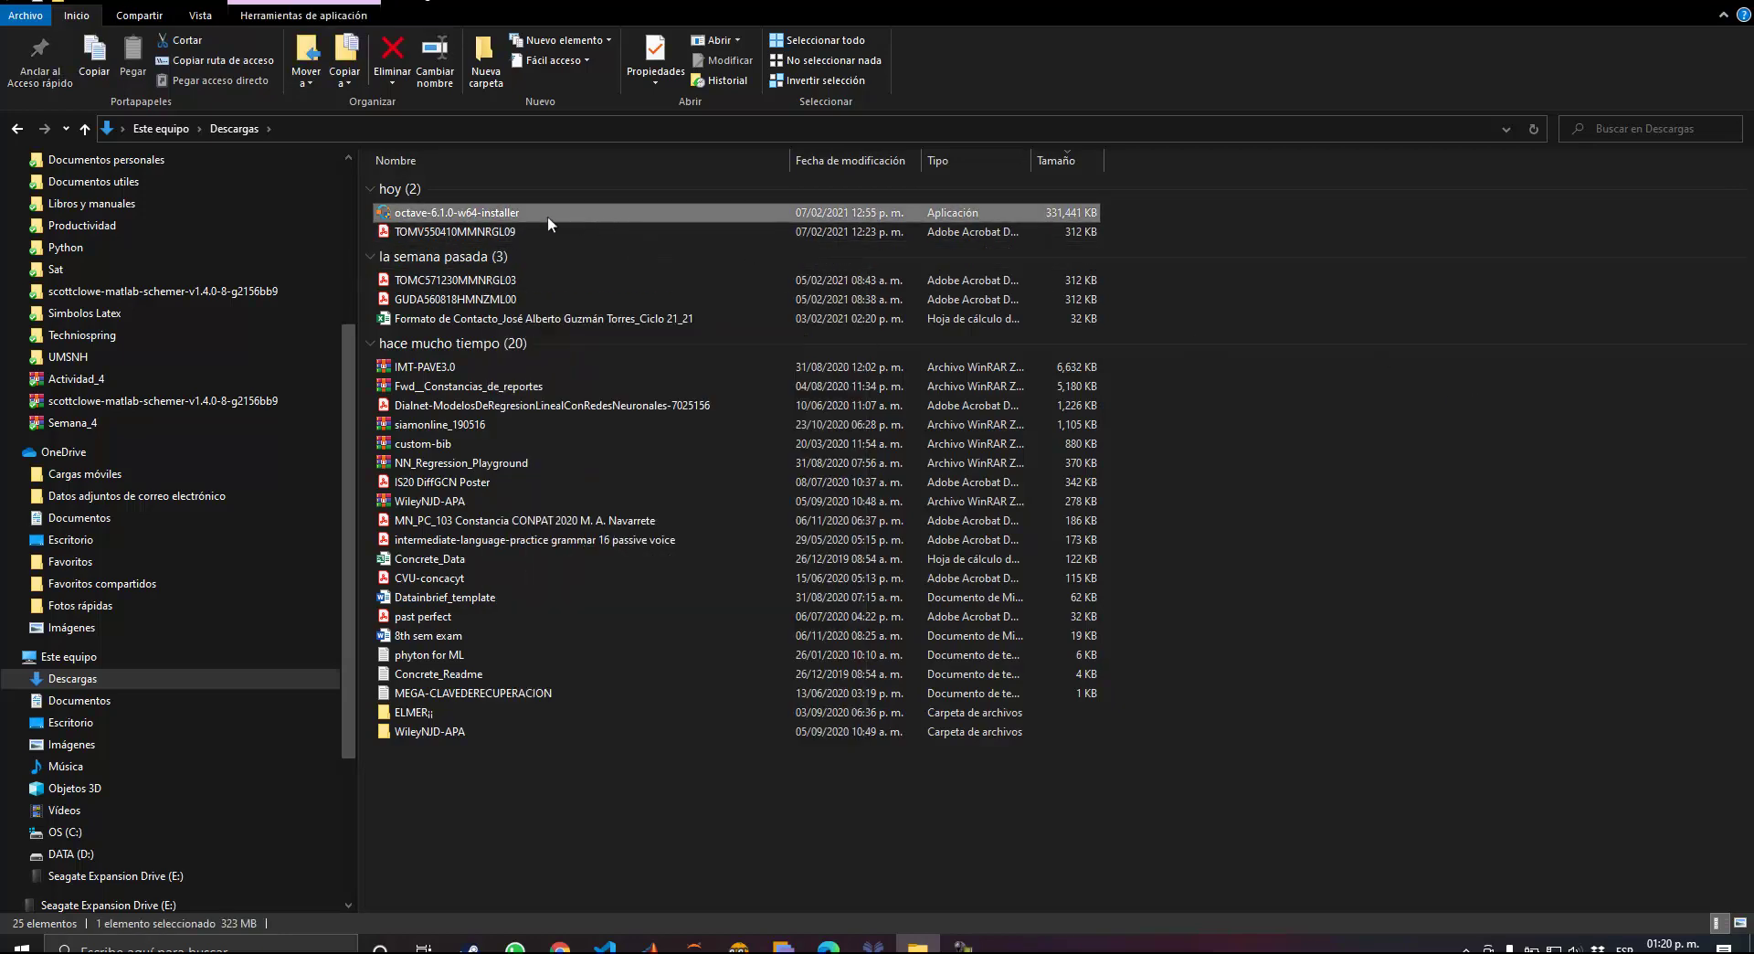
- Run the selected Octave installer as administrator and choose to install it anyway despite not being verified by Microsoft
right_click(468, 221)
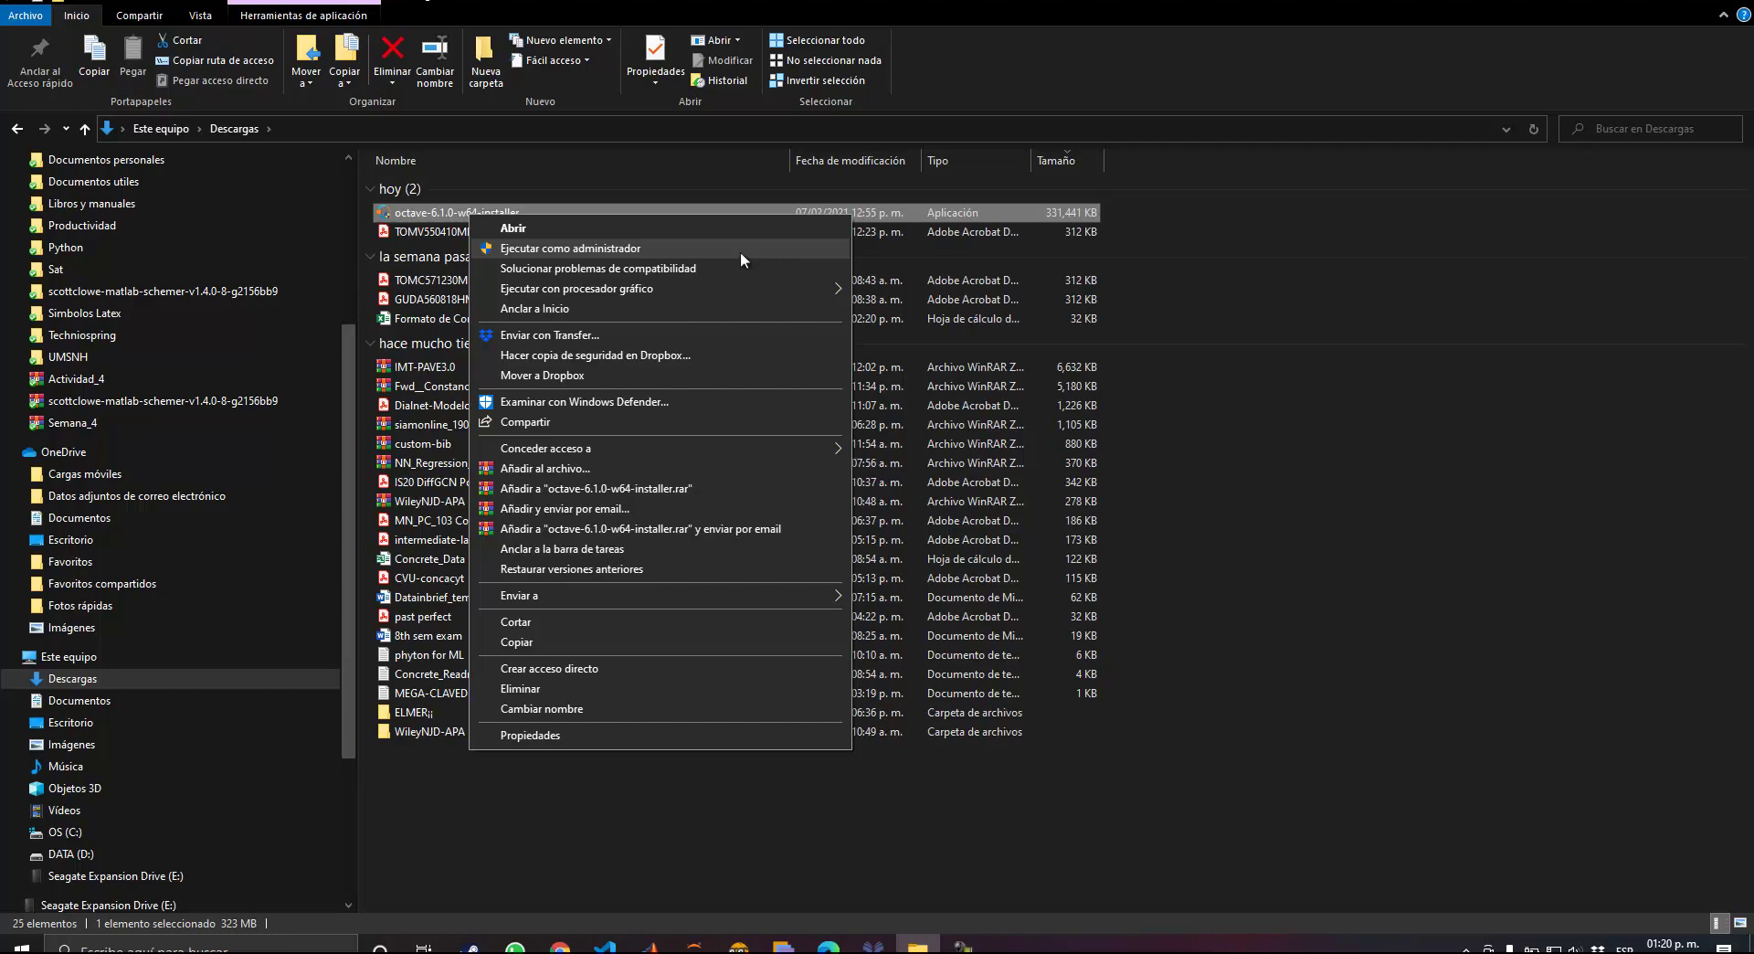
click(536, 252)
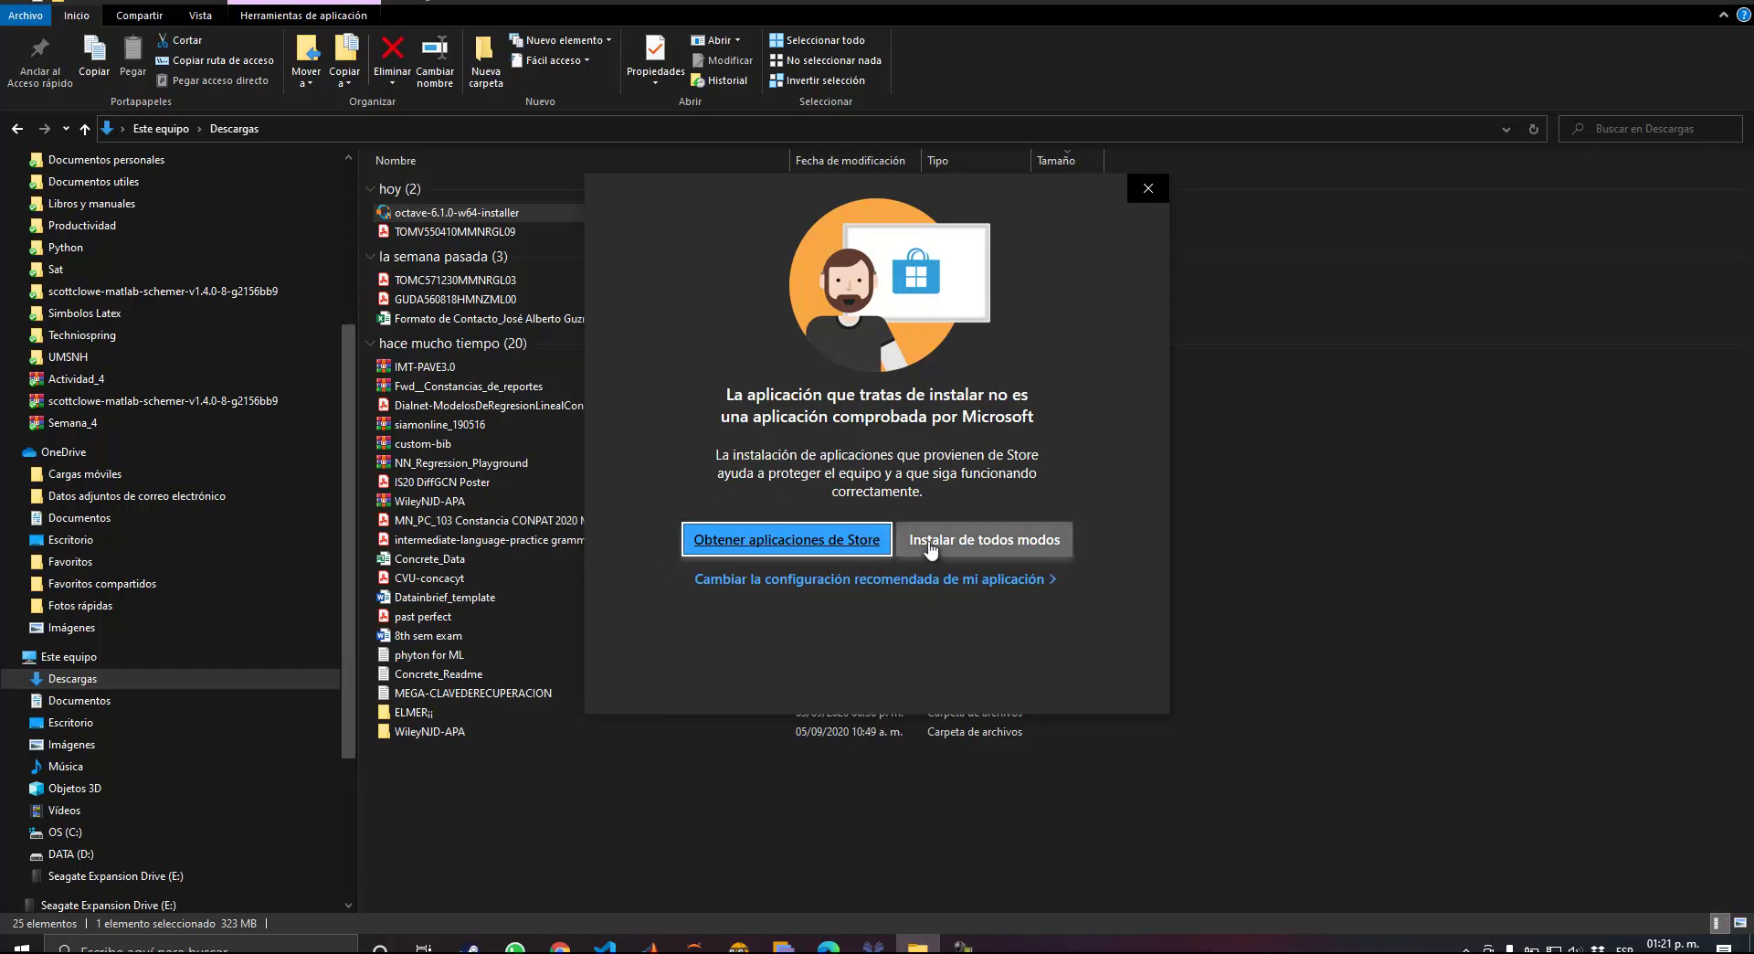
click(980, 544)
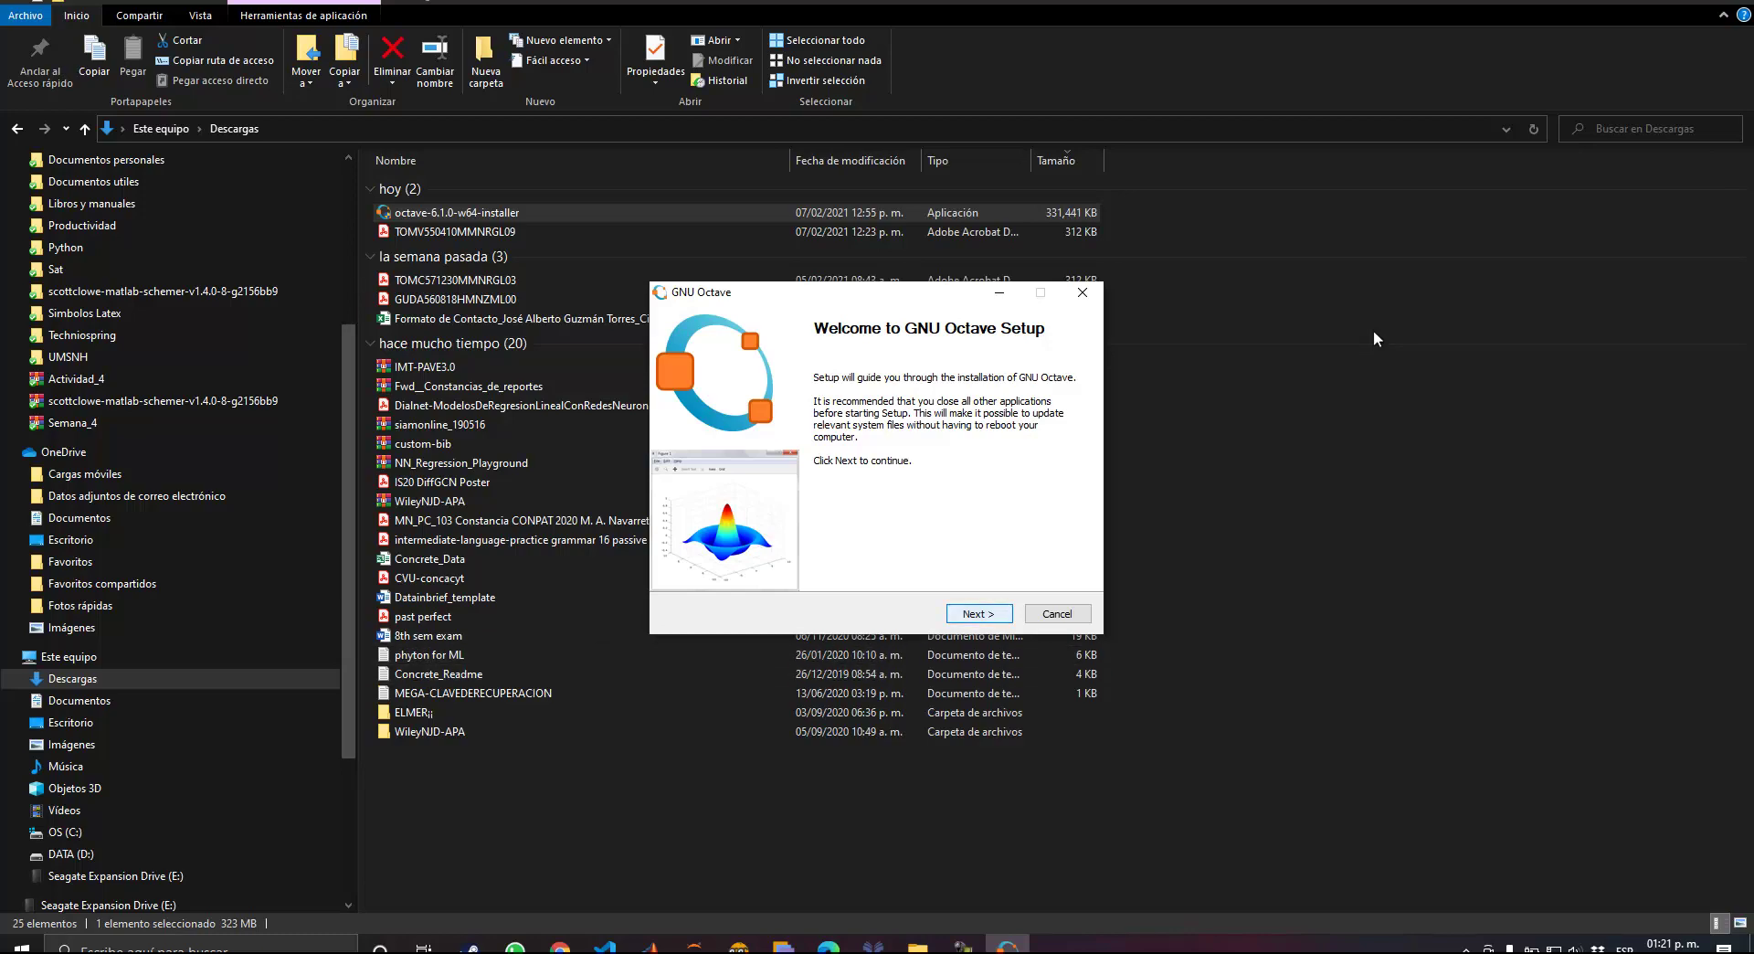
- Accept the license, choose installation for anyone using this computer, and keep OpenBLAS as the BLAS library with .m files registered to Octave
key(Return)
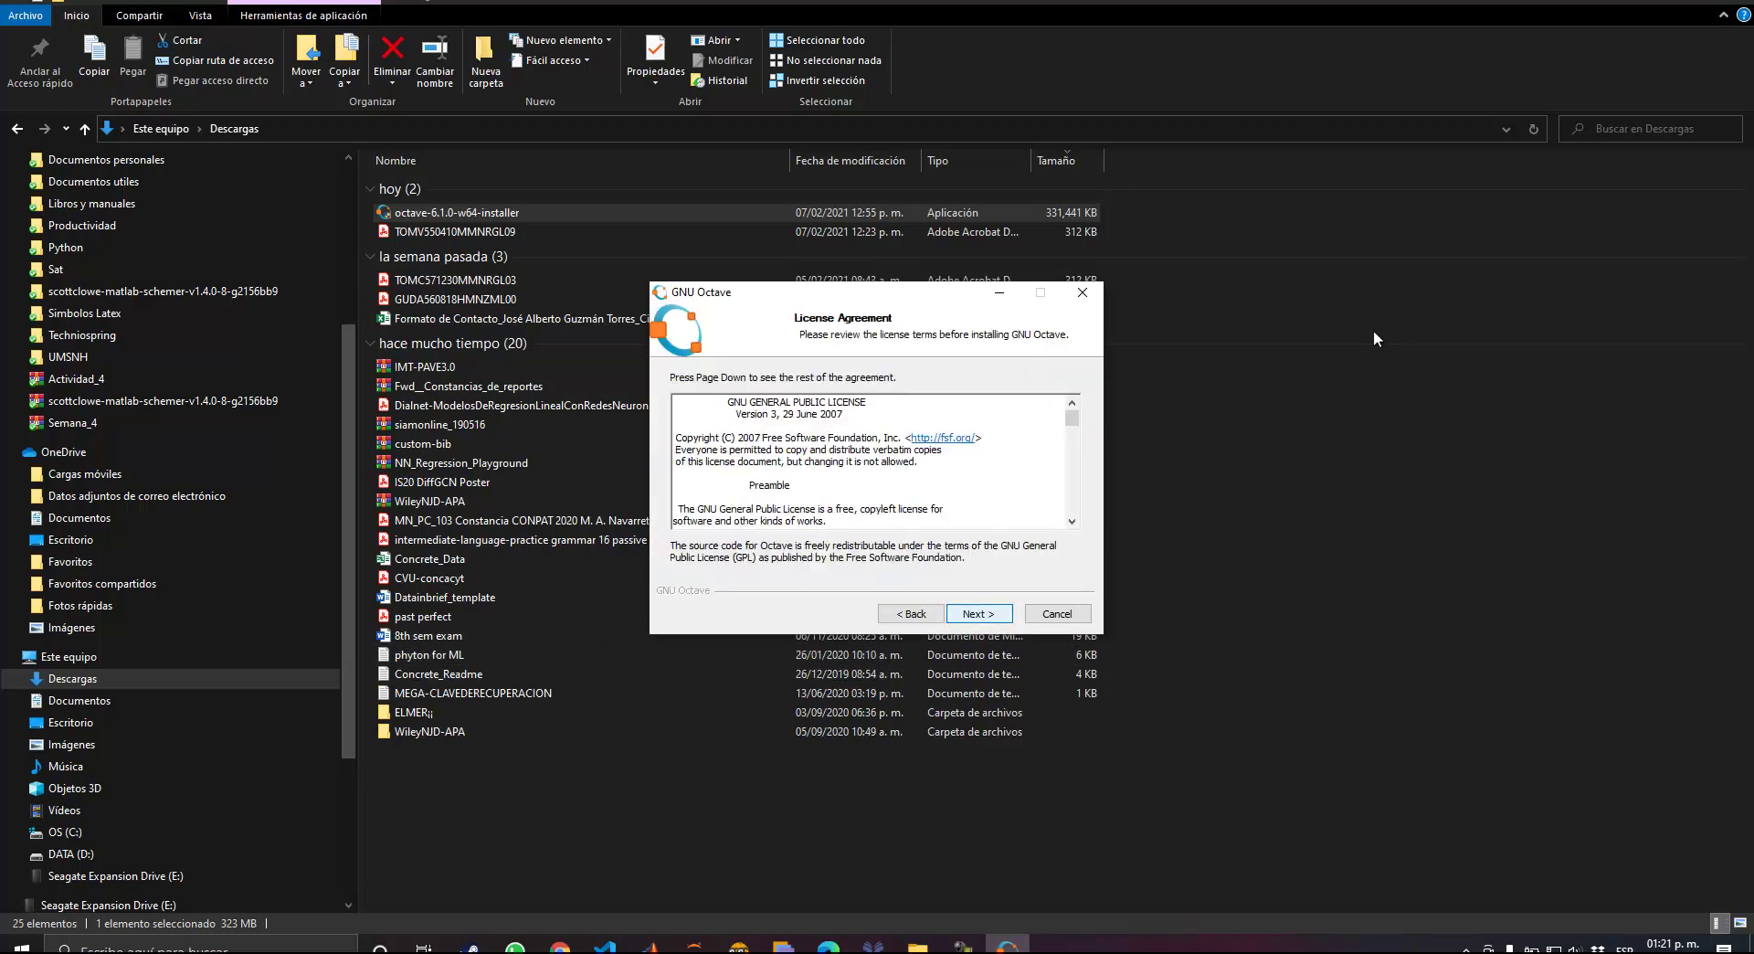
key(Return)
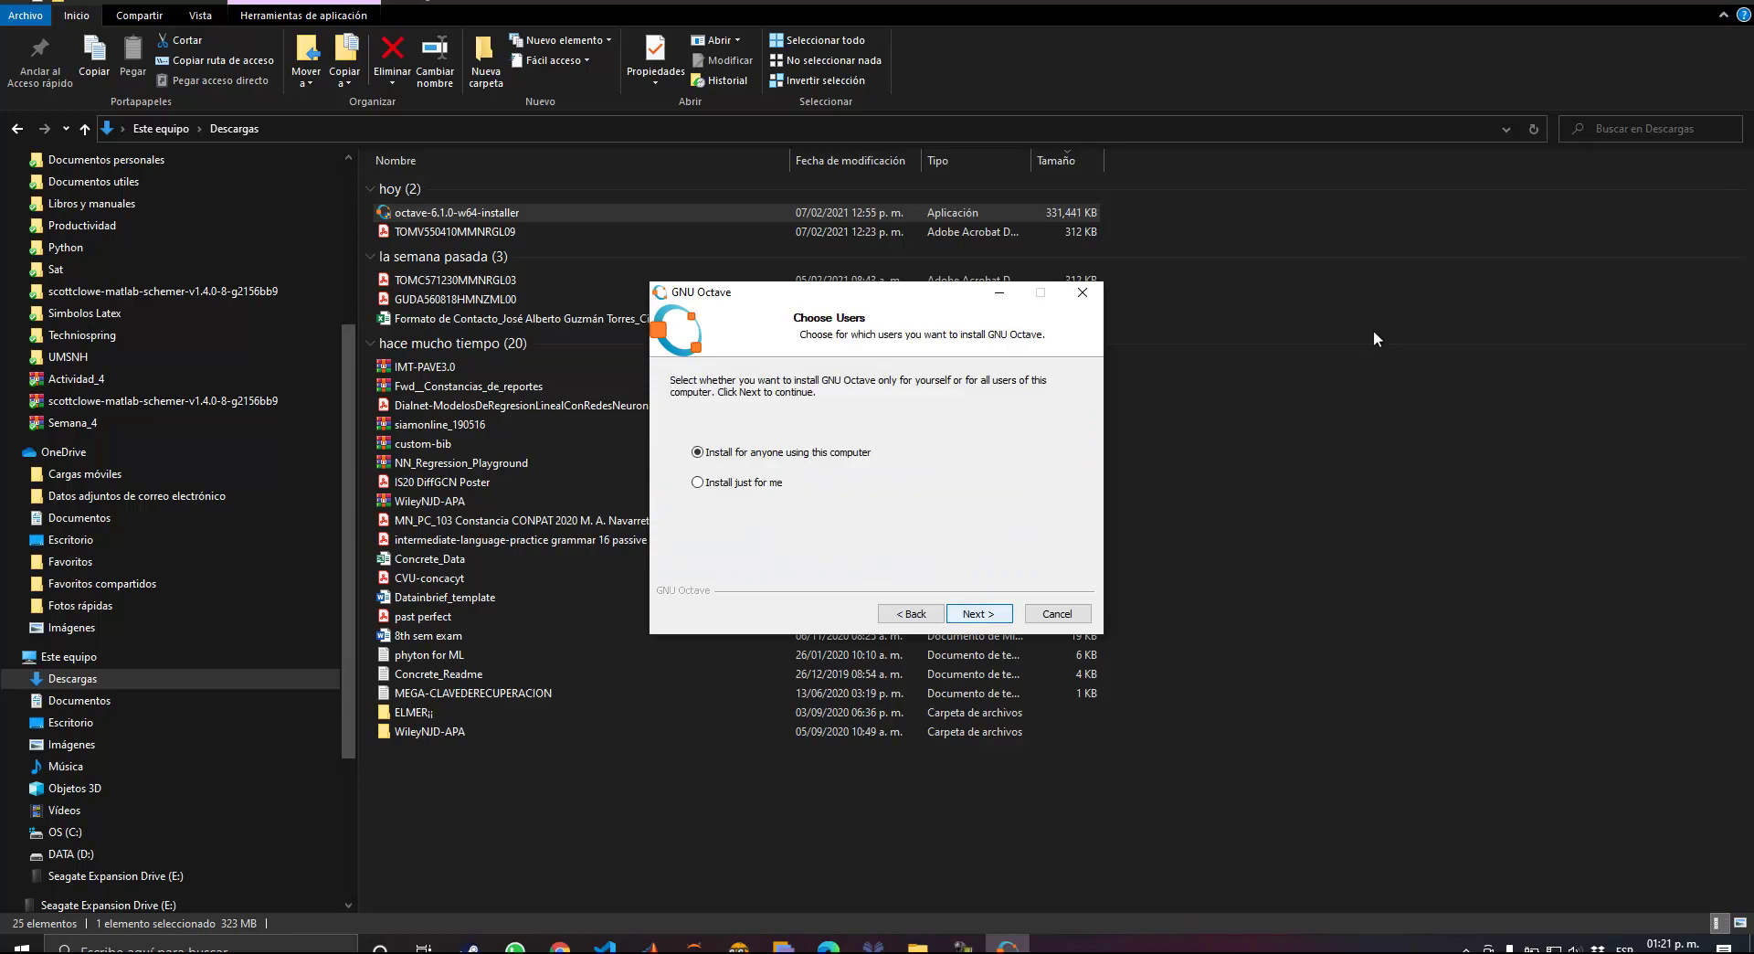
key(Return)
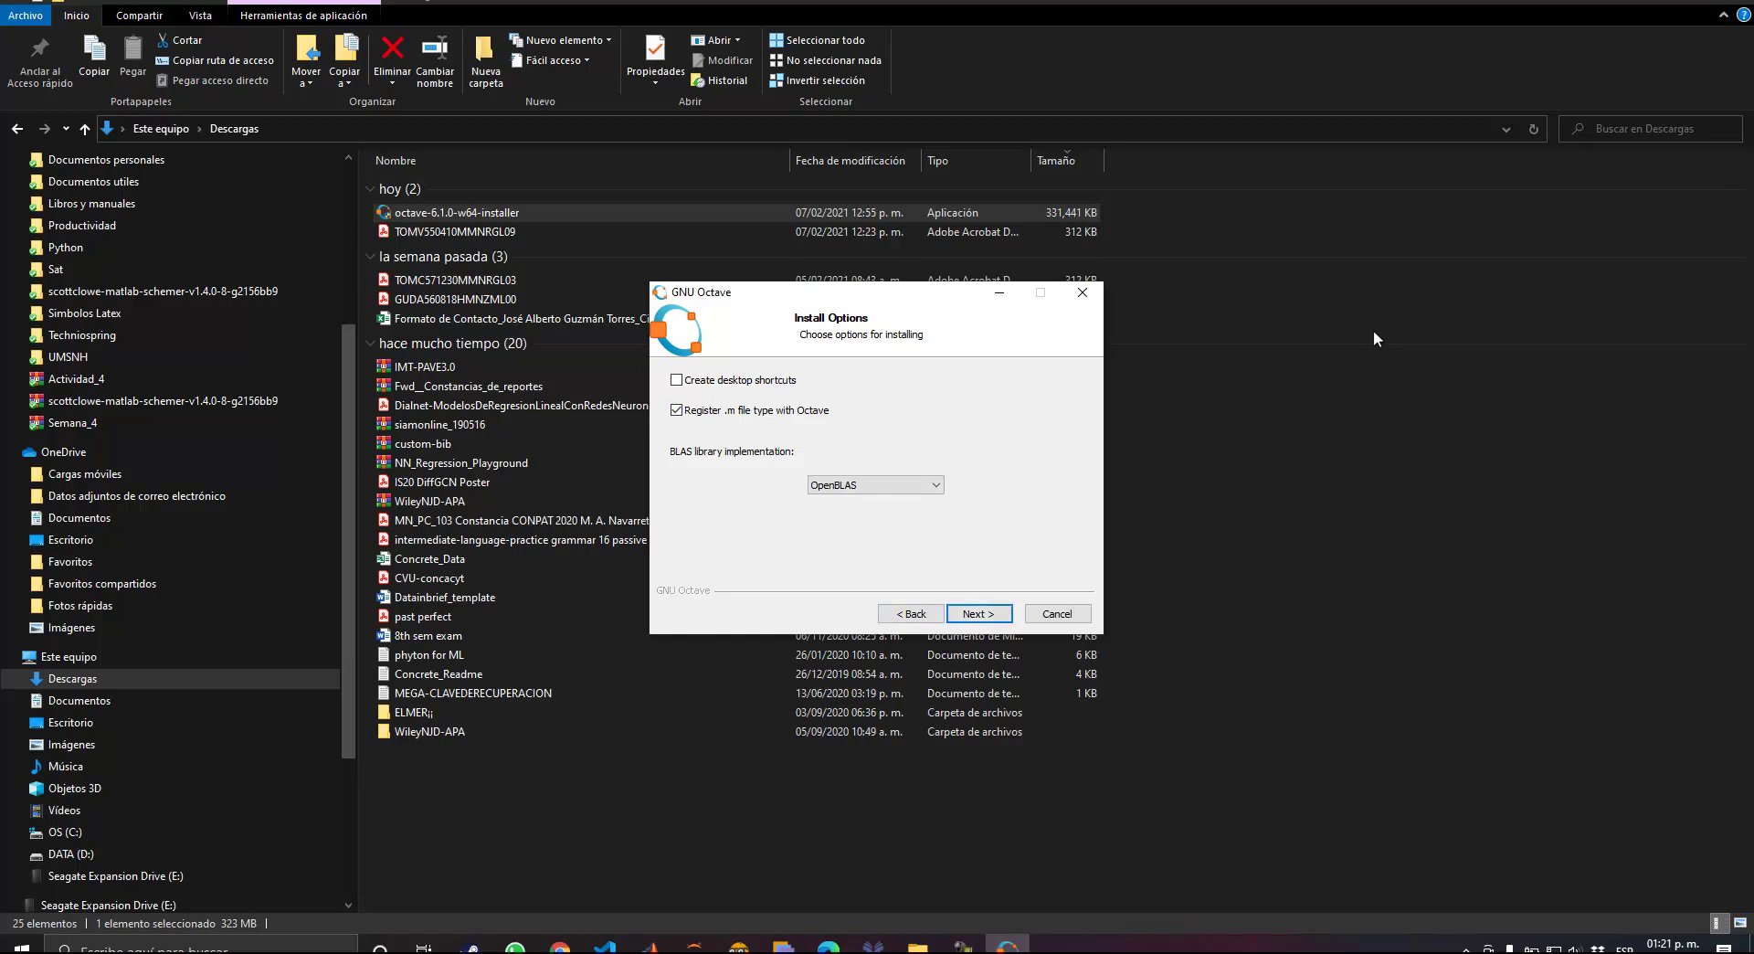
key(alt+Down)
key(Return)
key(Return)
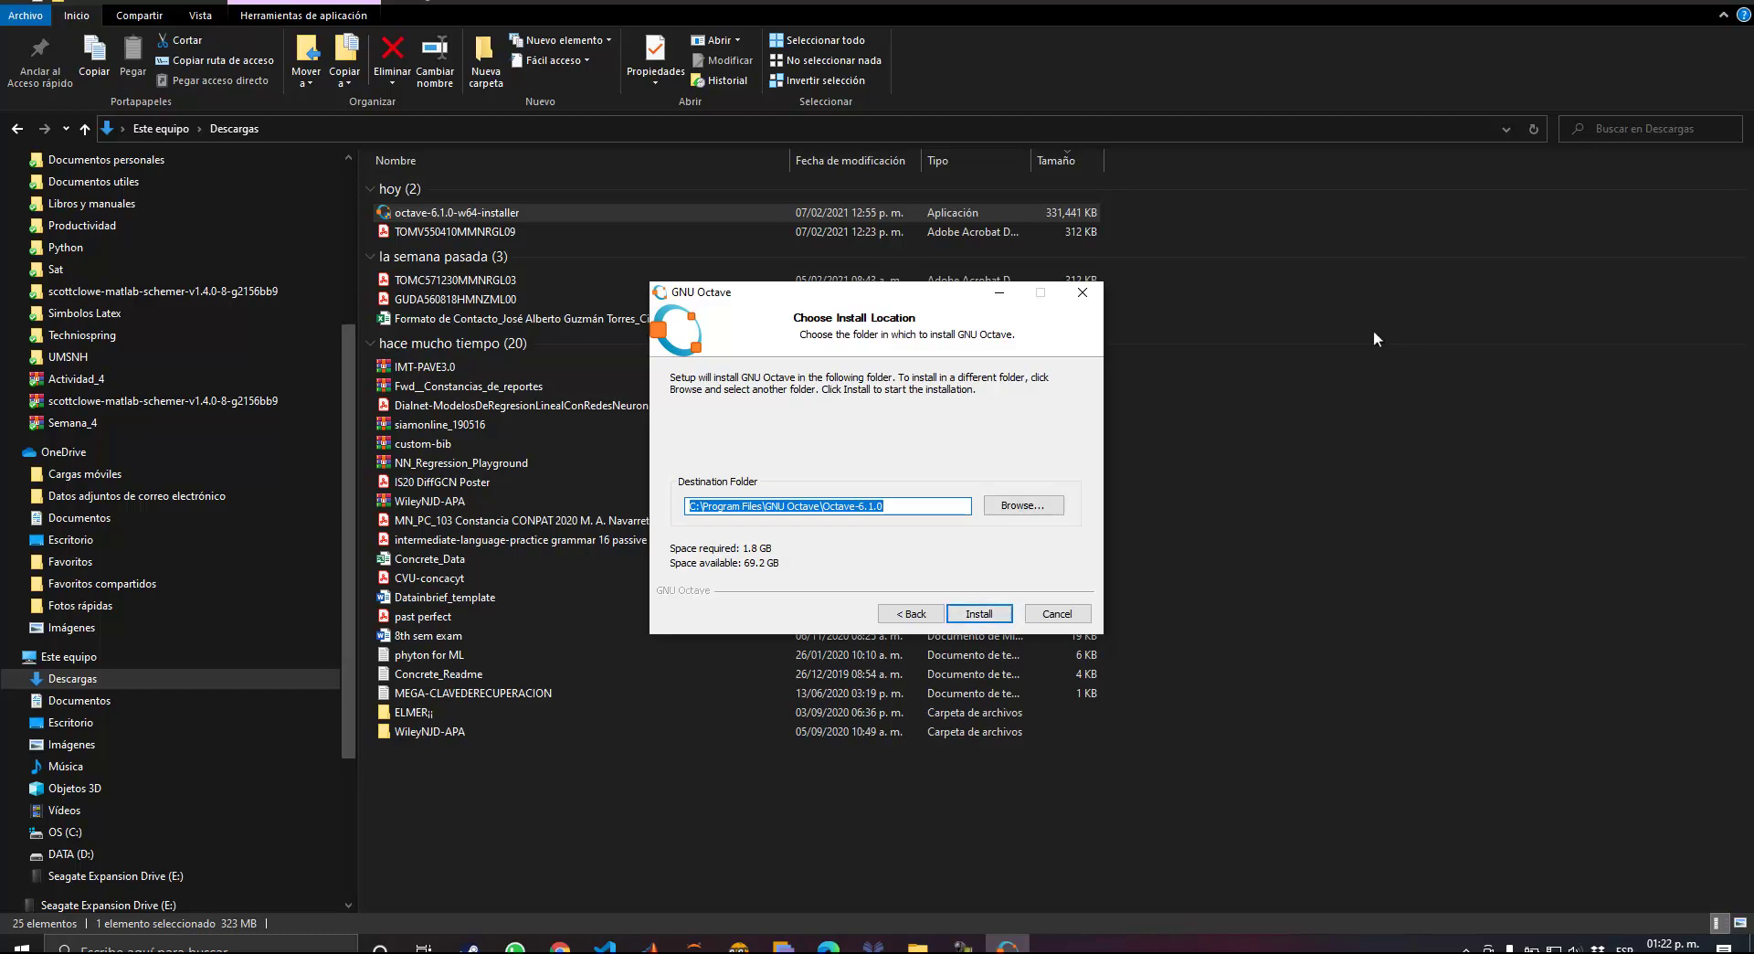
- Set the destination folder to D:\Program Files\Octave-6.1.0 by browsing to Program Files on drive D, and start the installation
key(Tab)
key(Return)
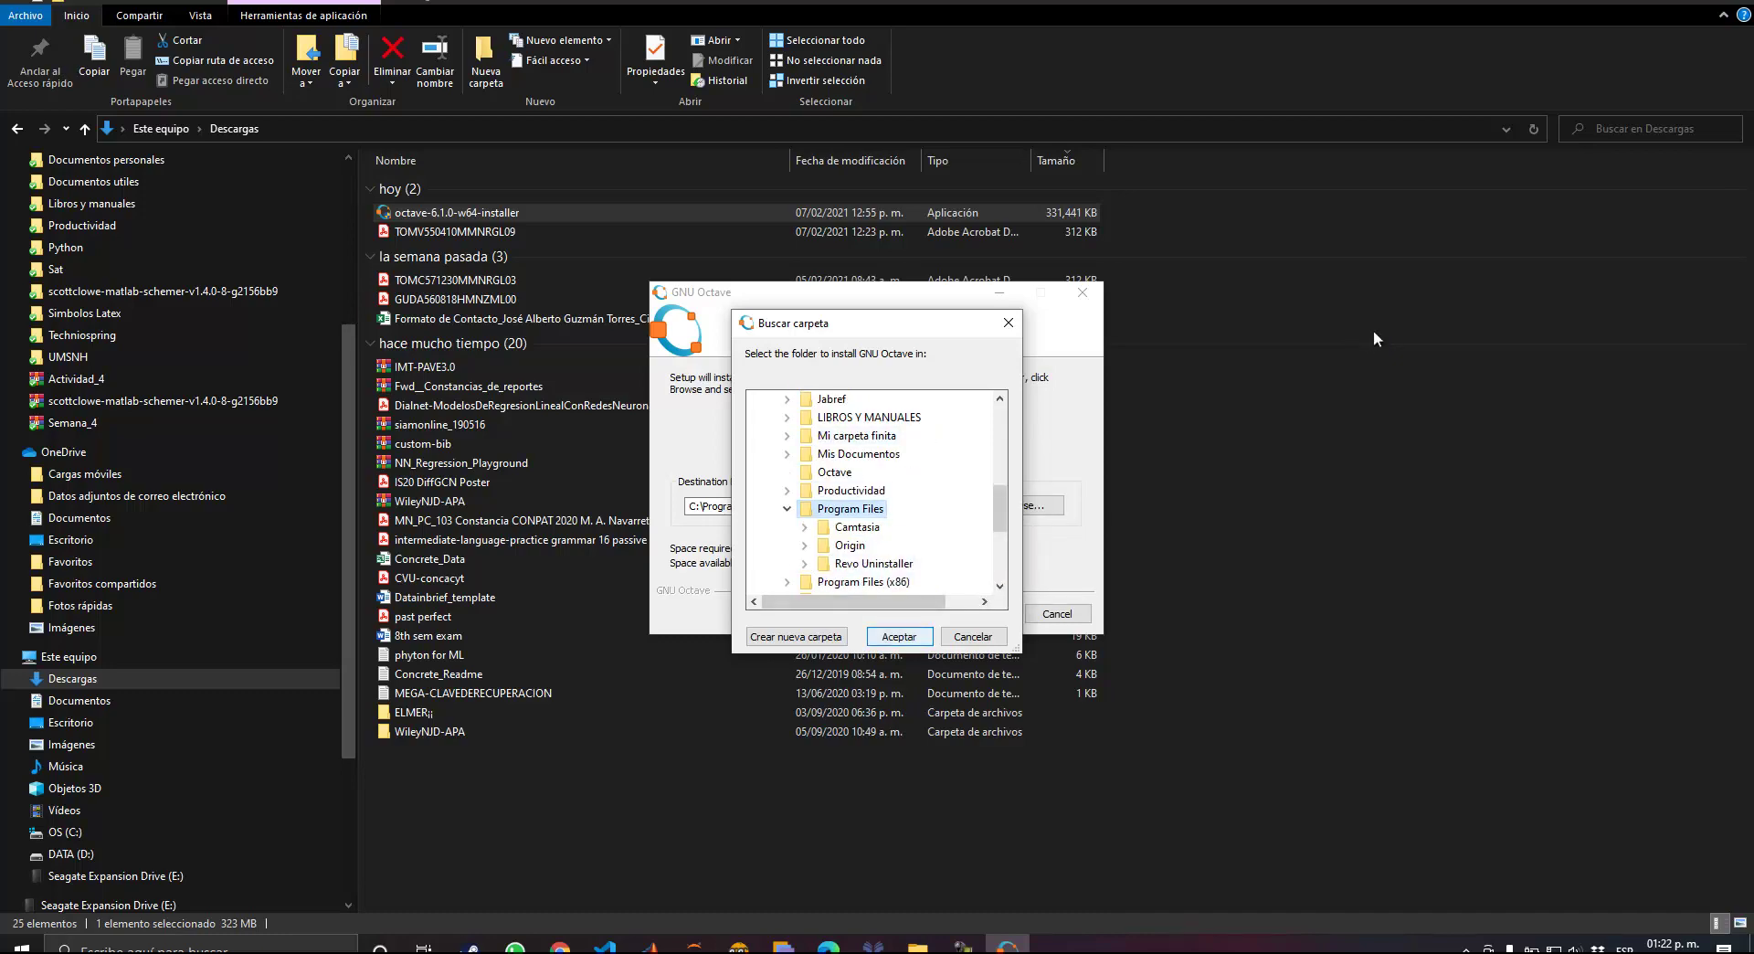
key(Return)
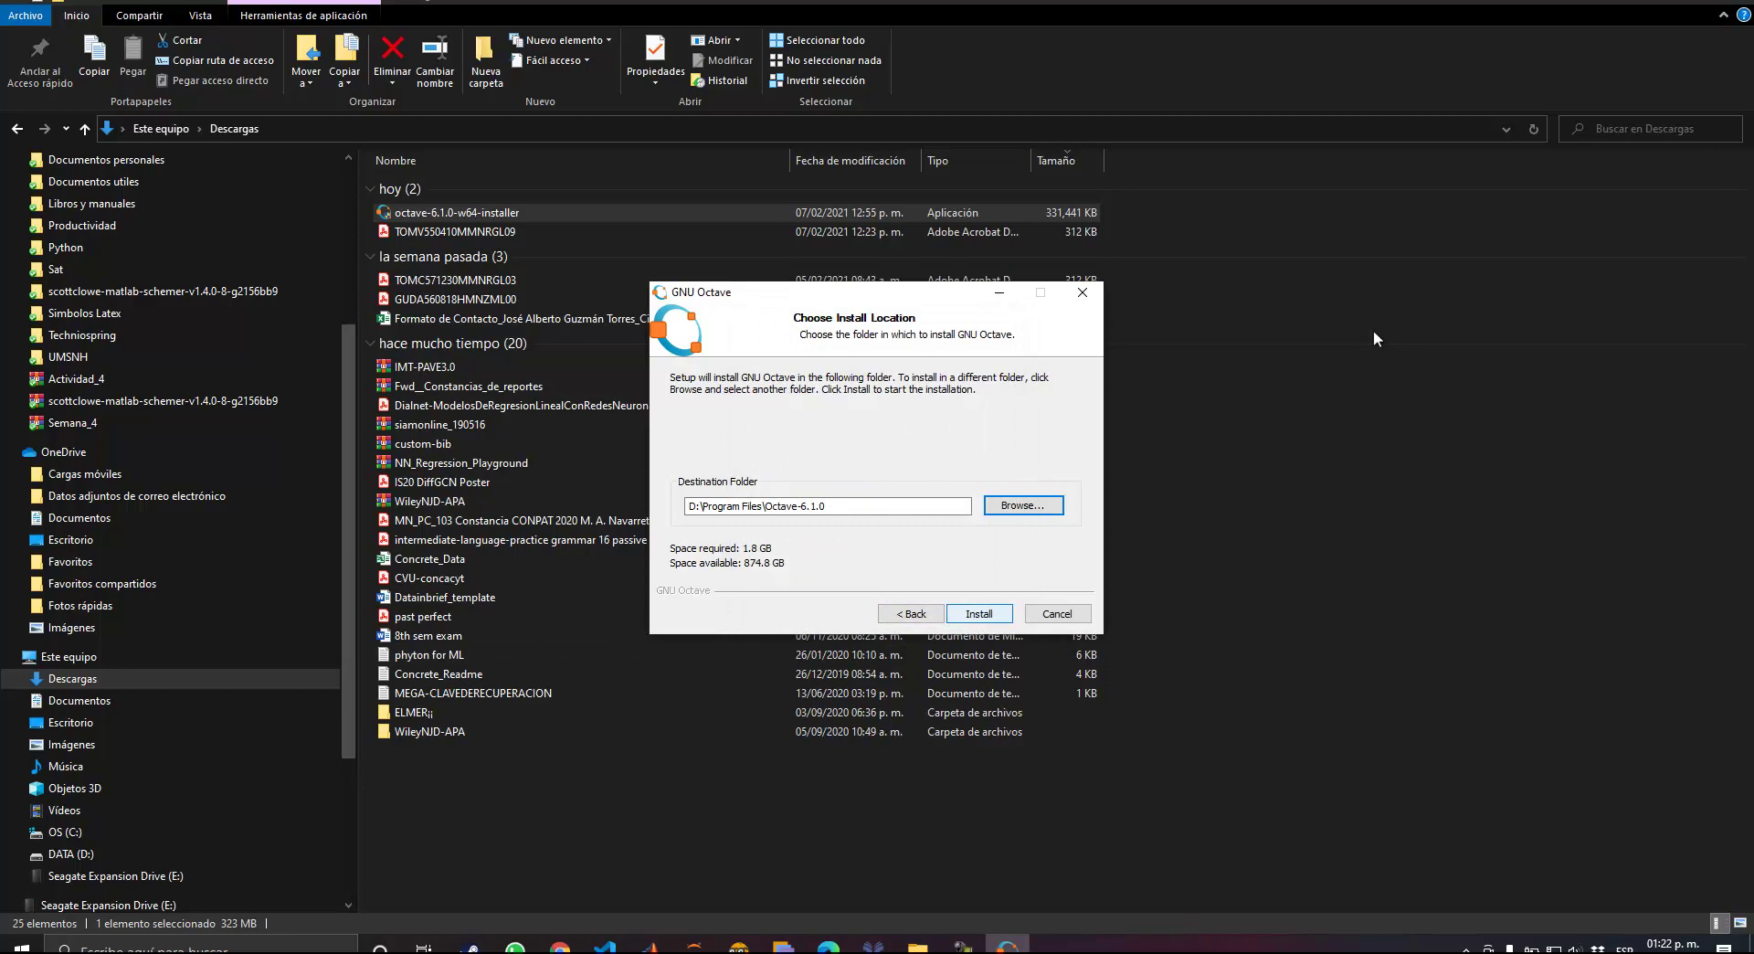
key(Return)
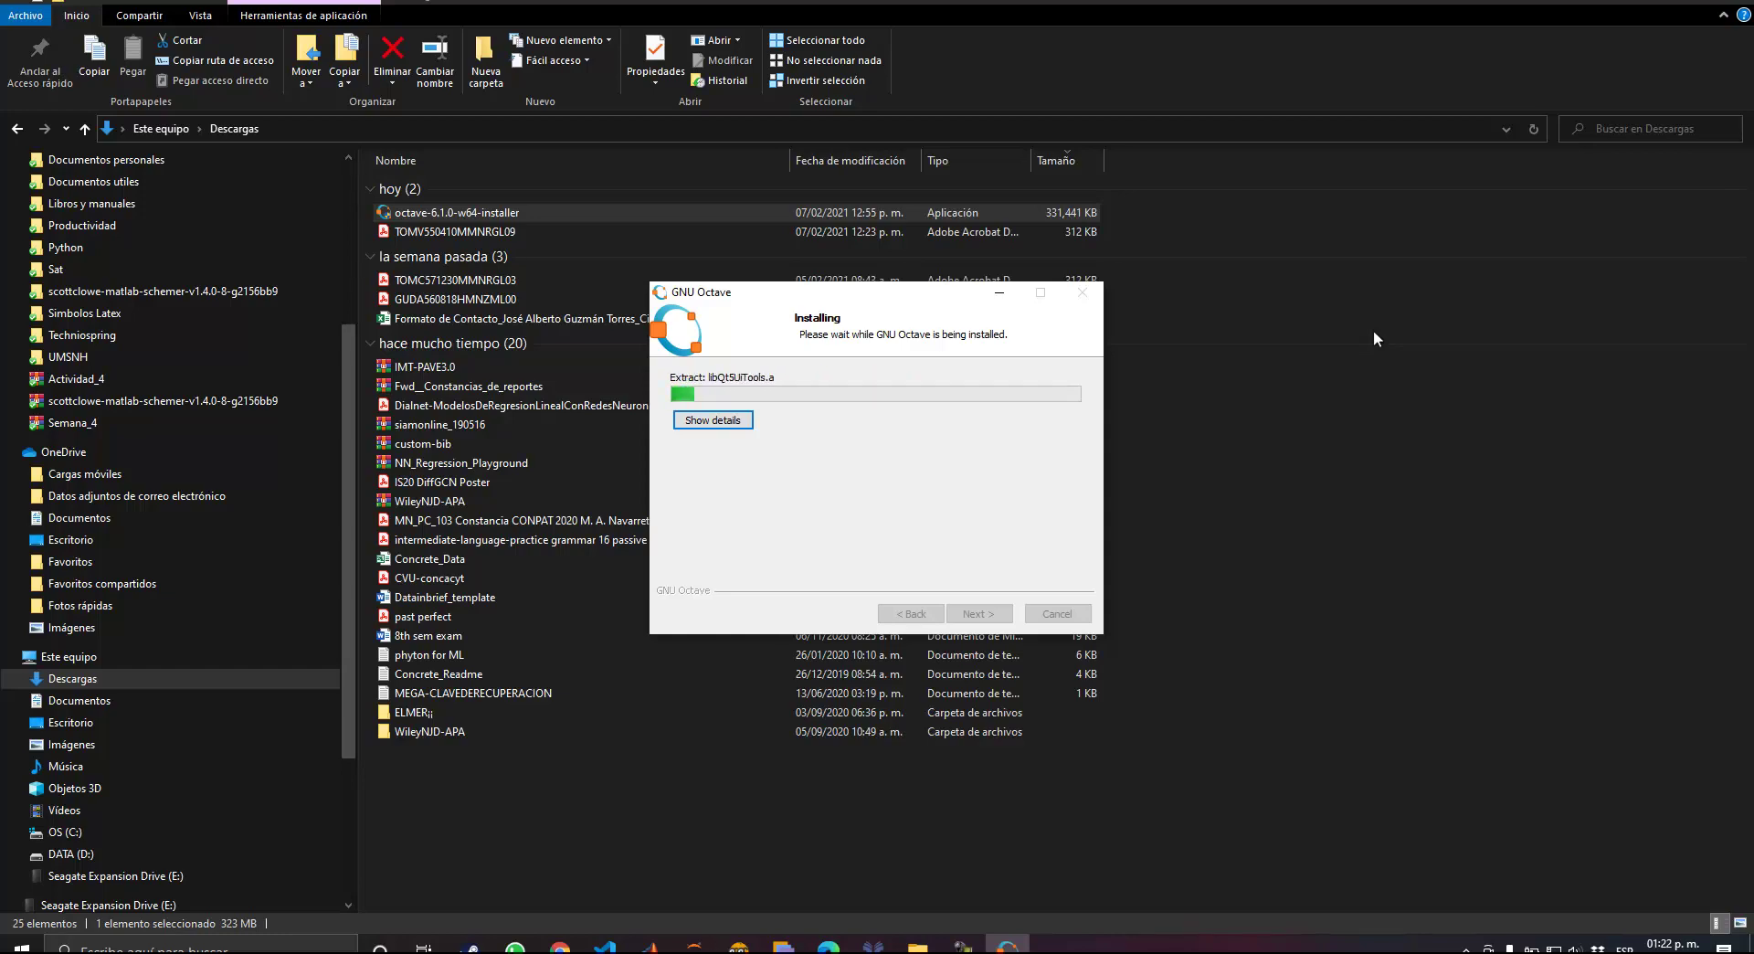
key(alt+Tab)
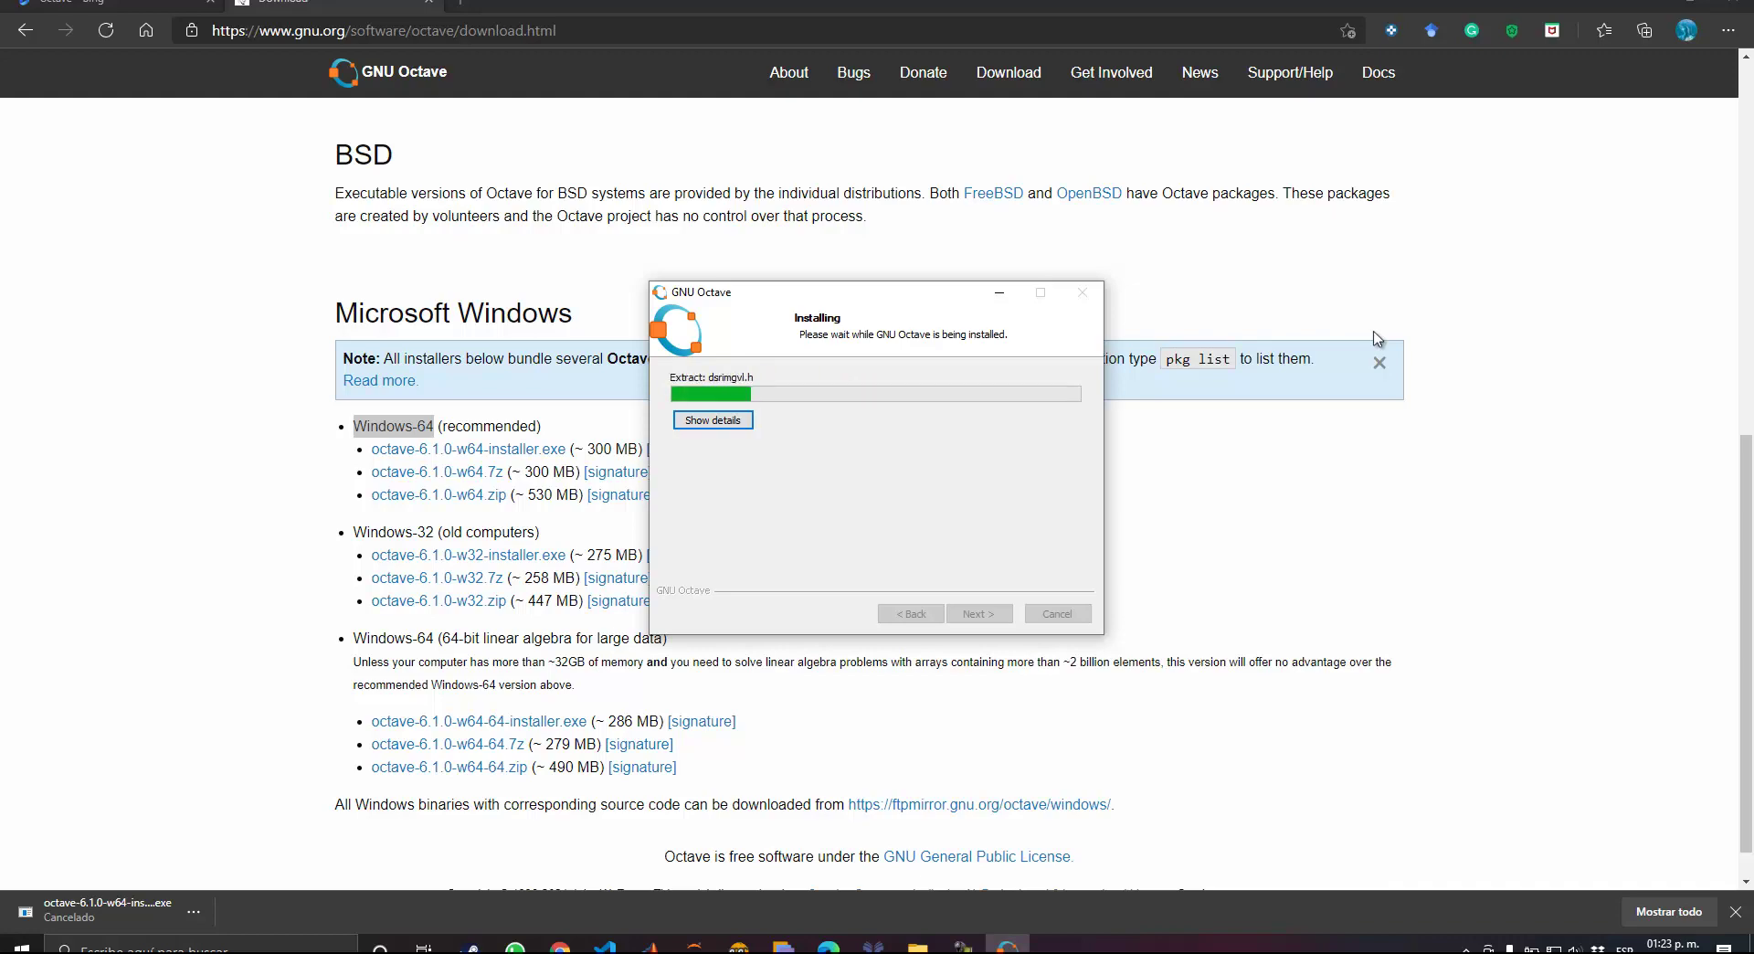
click(963, 946)
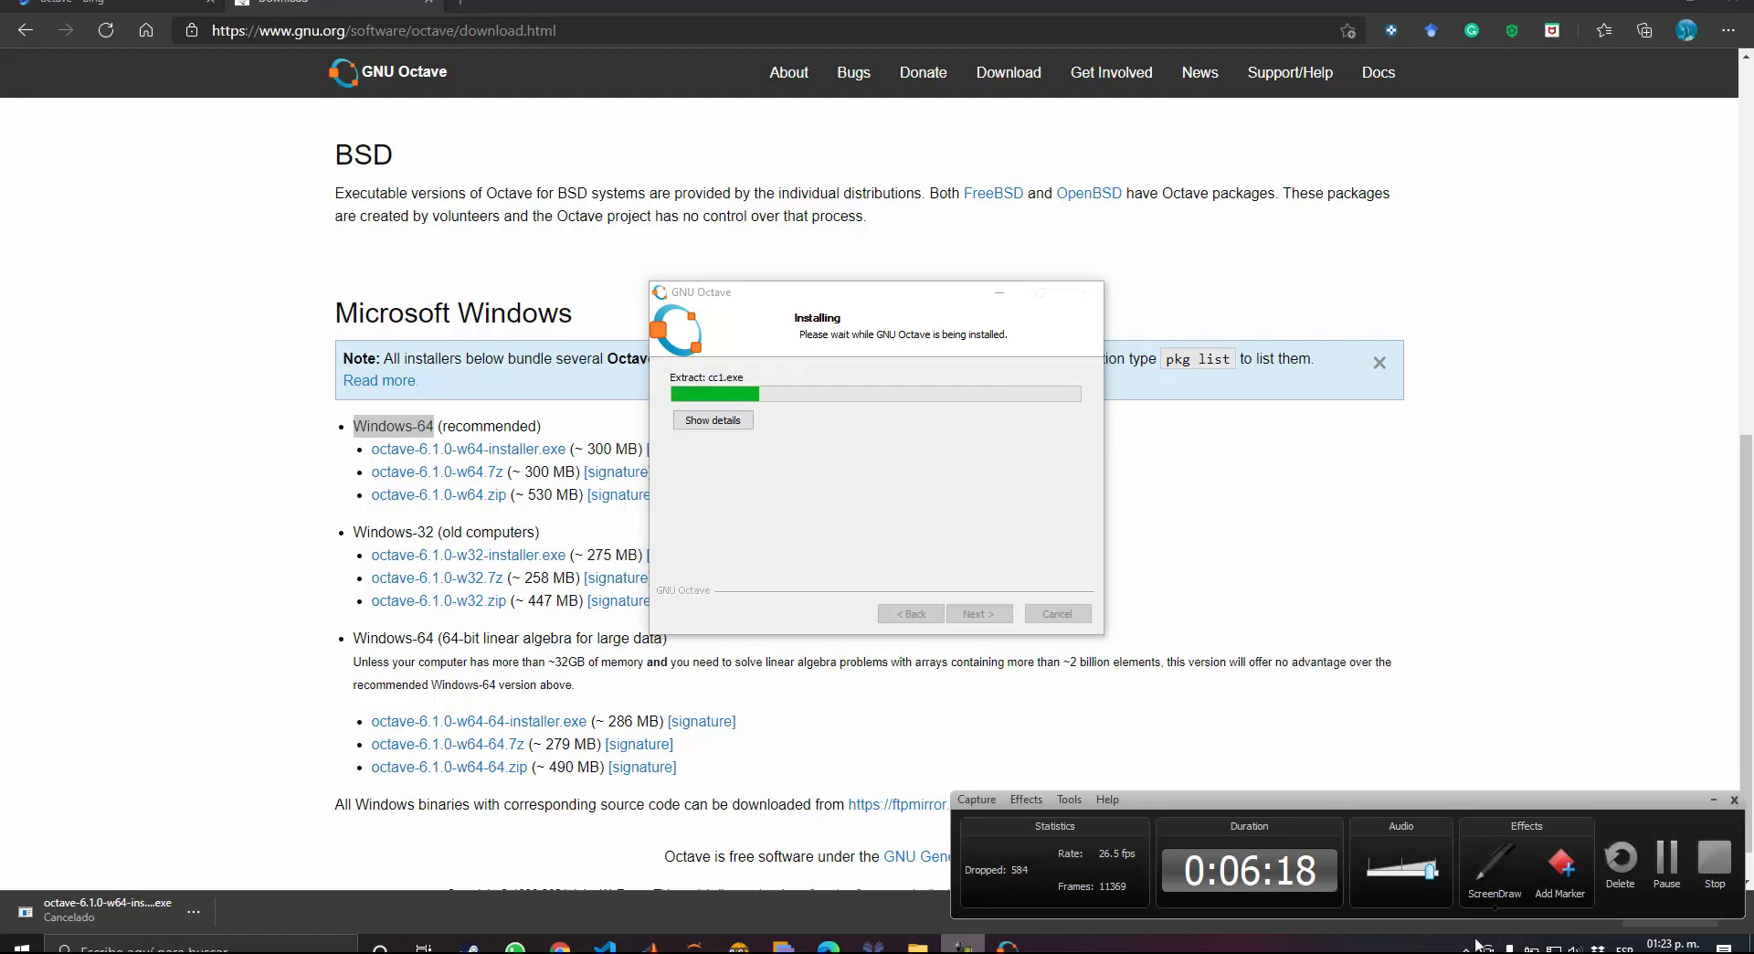
click(1666, 859)
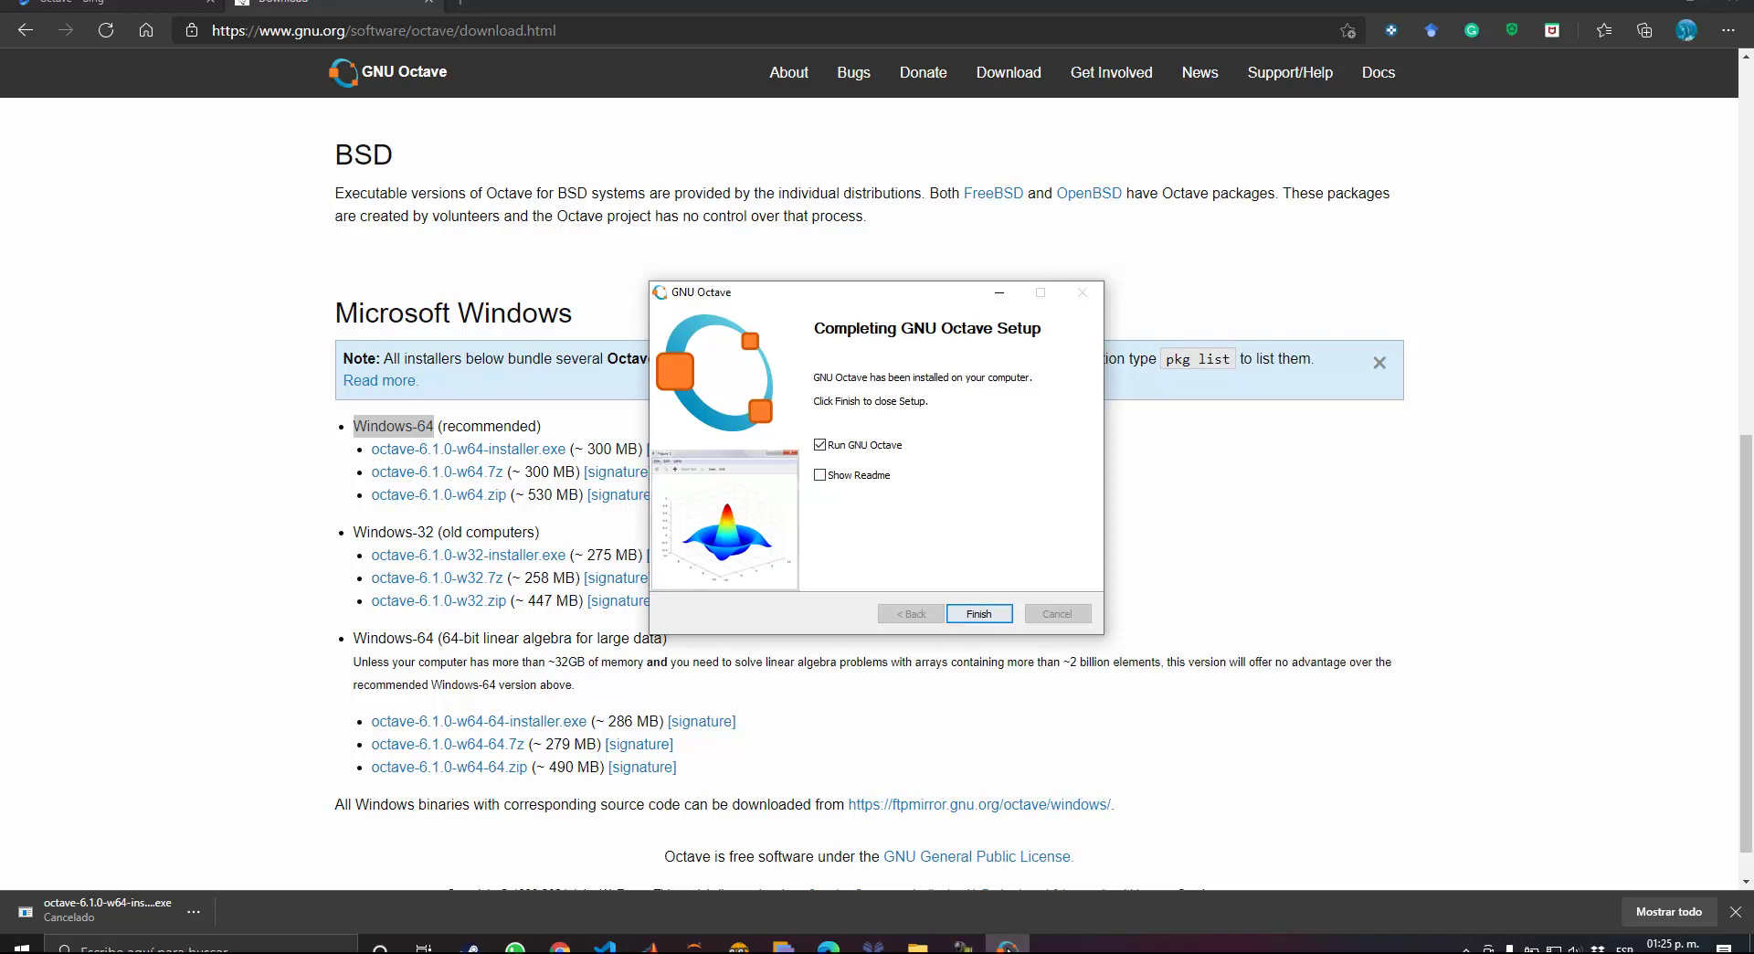
- Finish the setup with Run GNU Octave enabled and close the browser window
click(1001, 614)
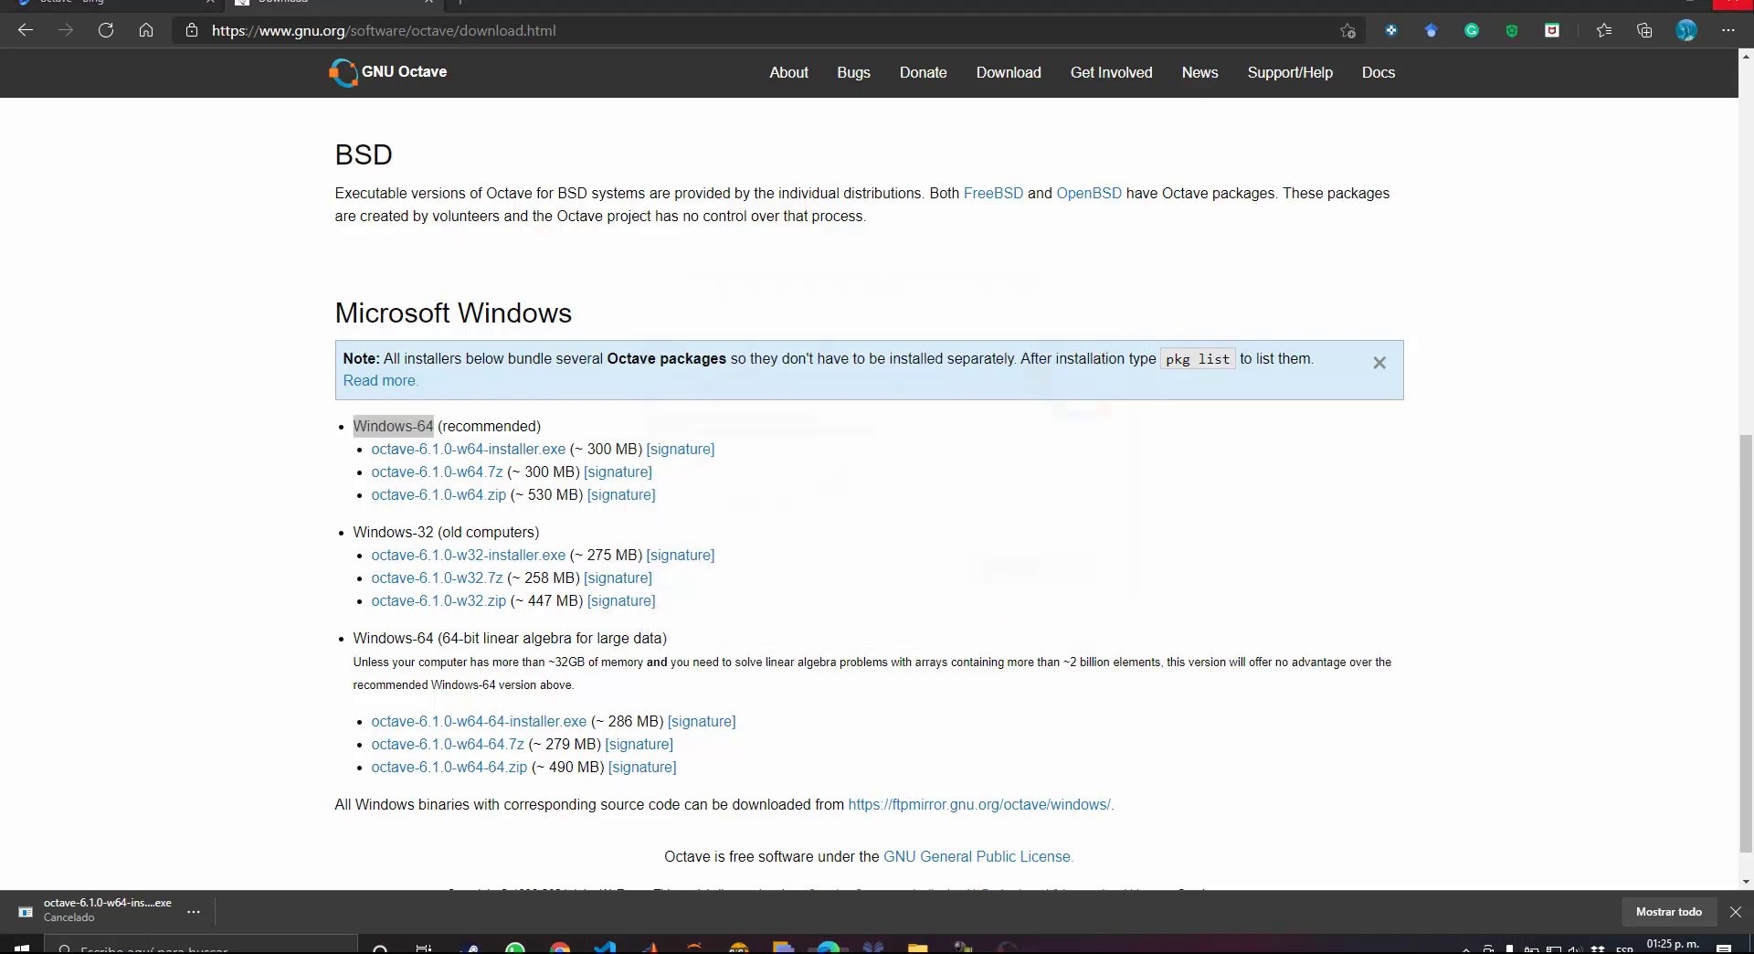
click(1733, 4)
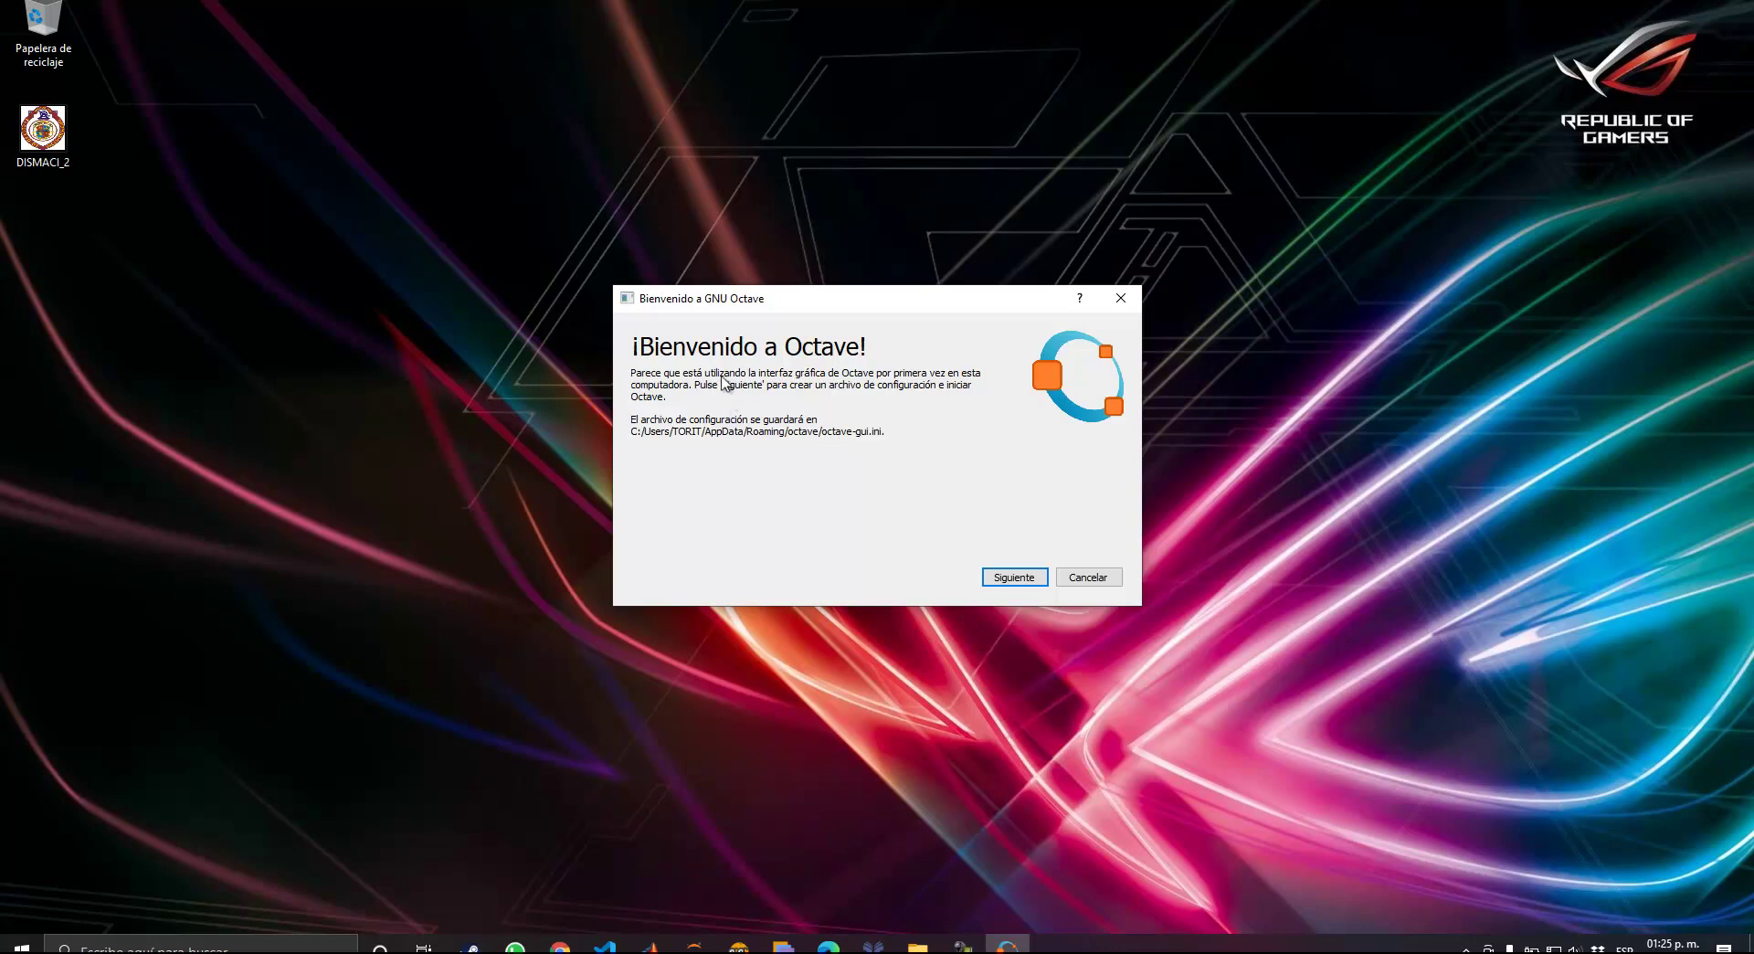
- Complete the first-run welcome wizard, leaving the startup connection to Octave's website for community news disabled
click(999, 579)
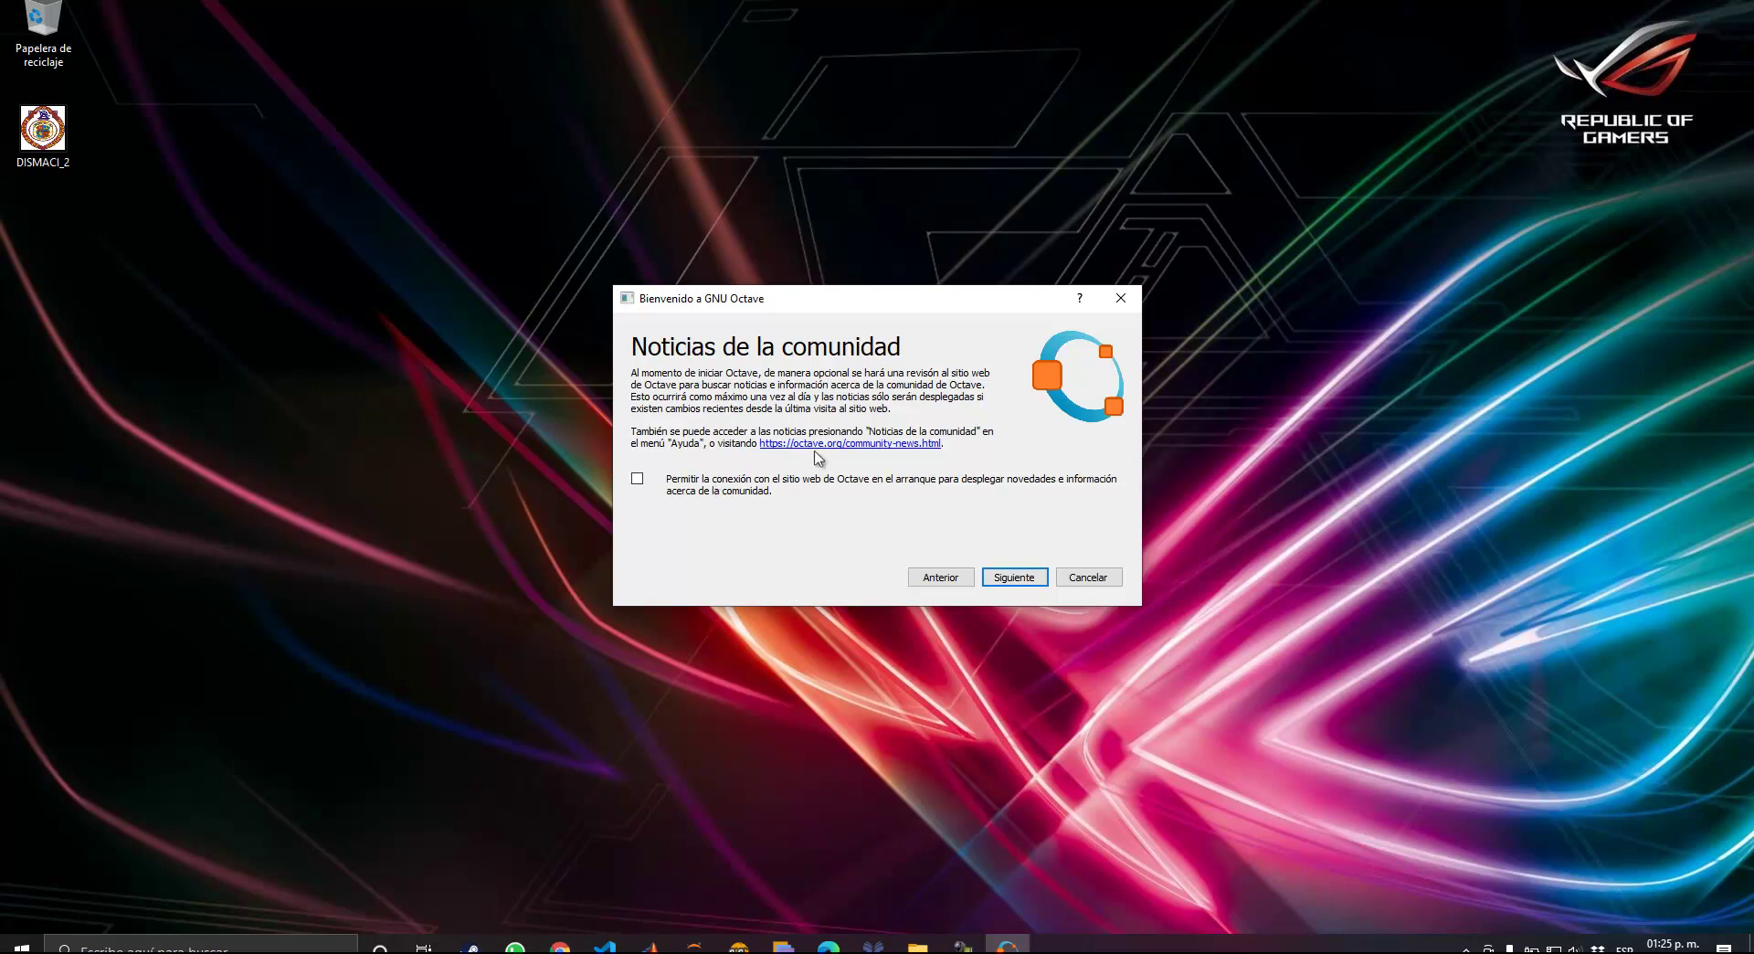
click(999, 581)
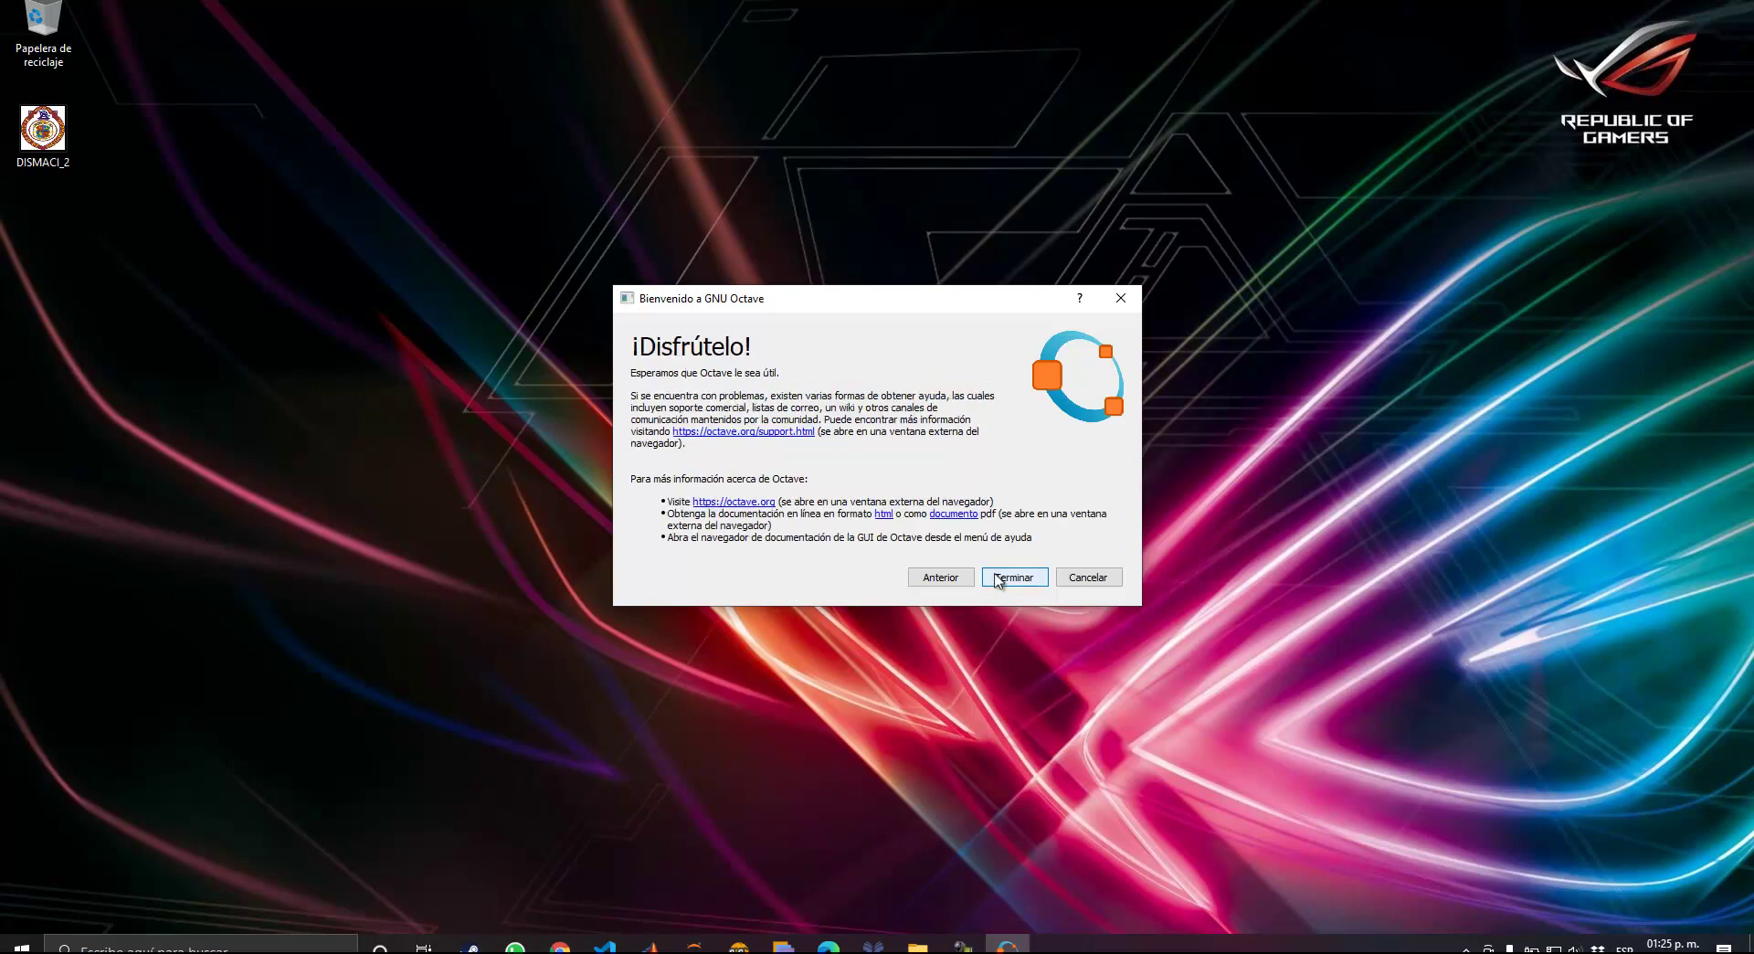
click(1003, 578)
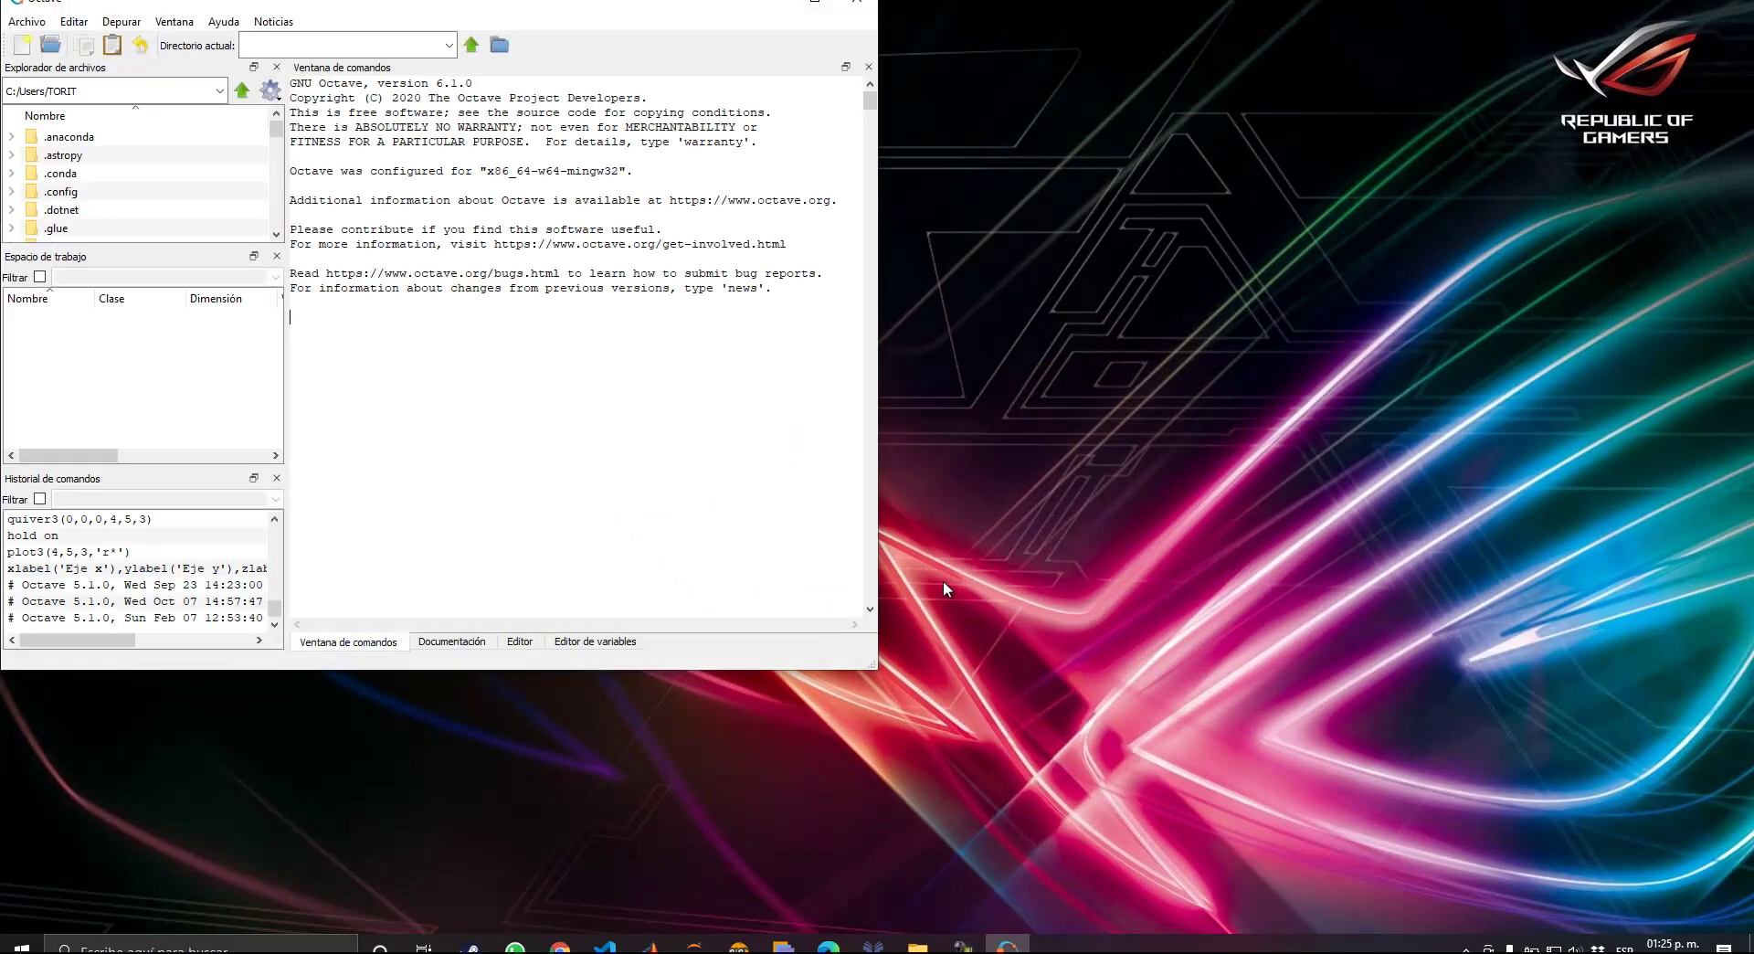
- Maximize the Octave window and narrow the file browser, workspace and command history panels to widen the command window
click(813, 3)
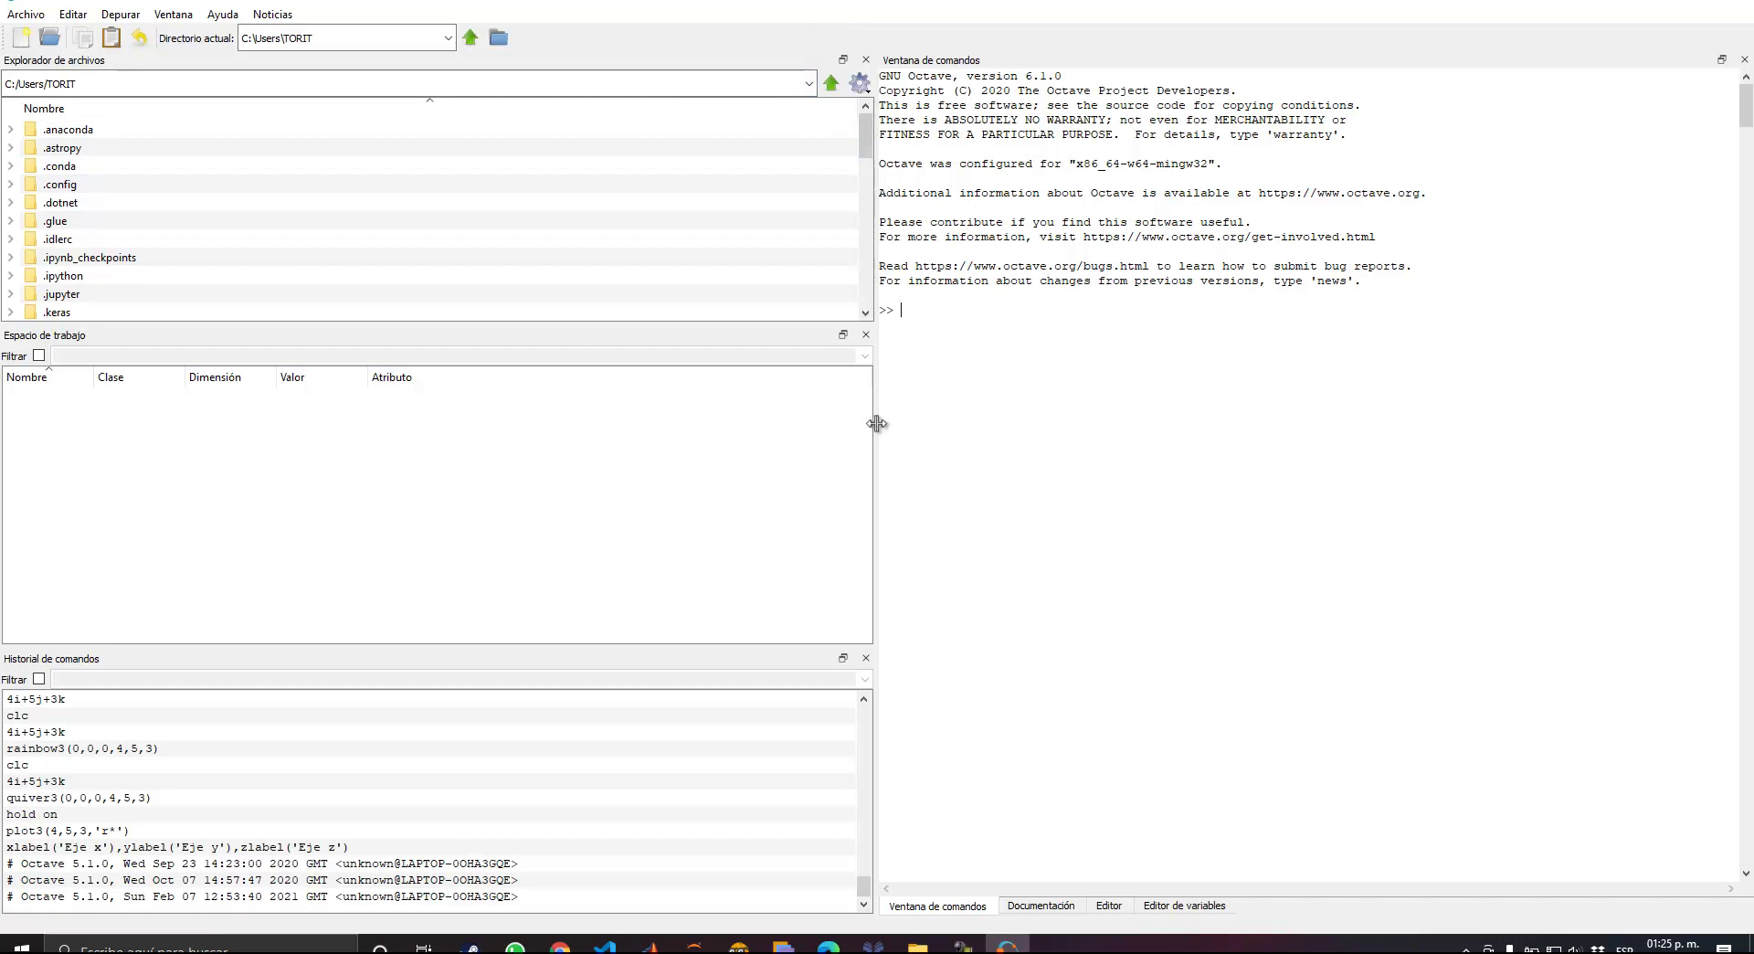
drag(873, 429, 556, 443)
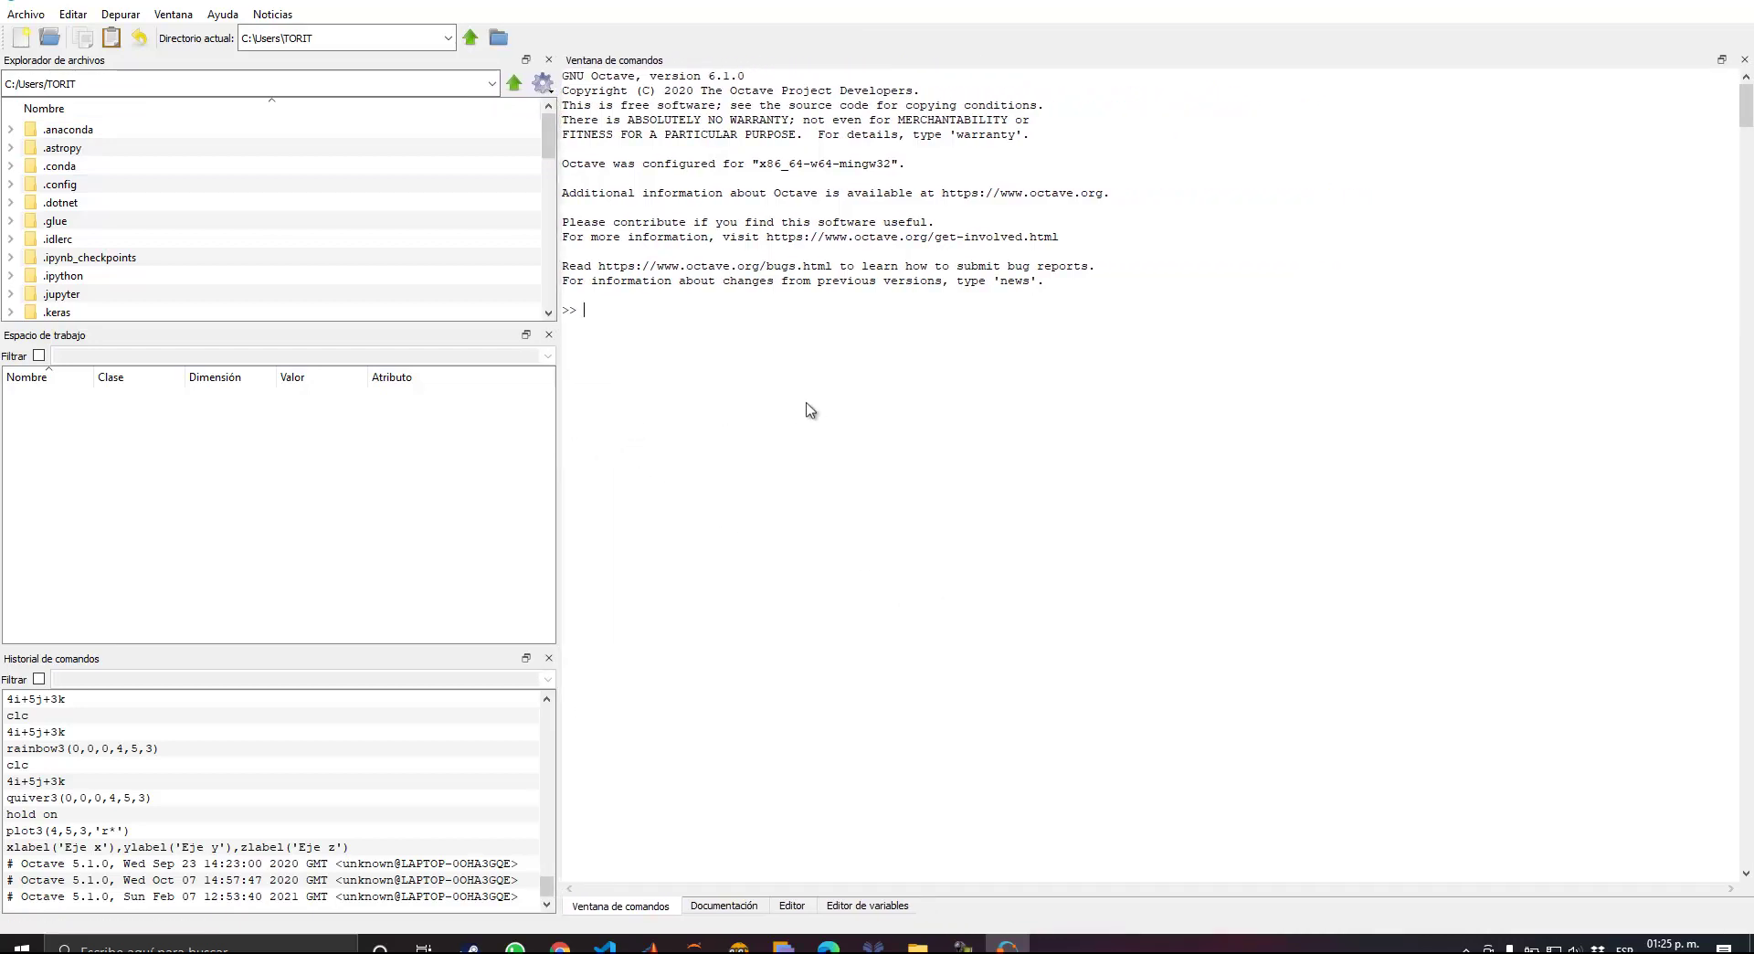